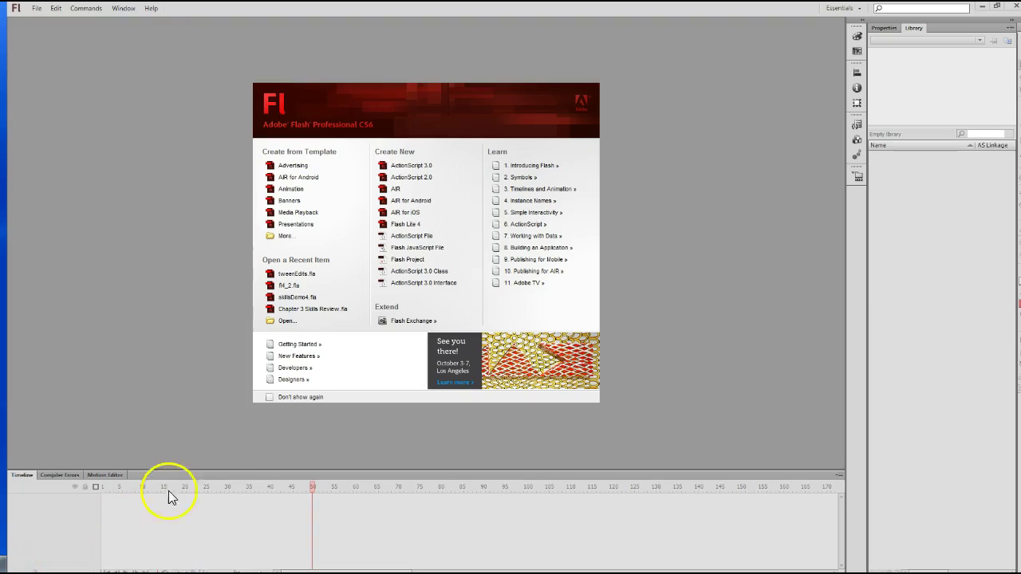
# Open the recent file fl4_2.fla from the Welcome screen.
pyautogui.click(288, 285)
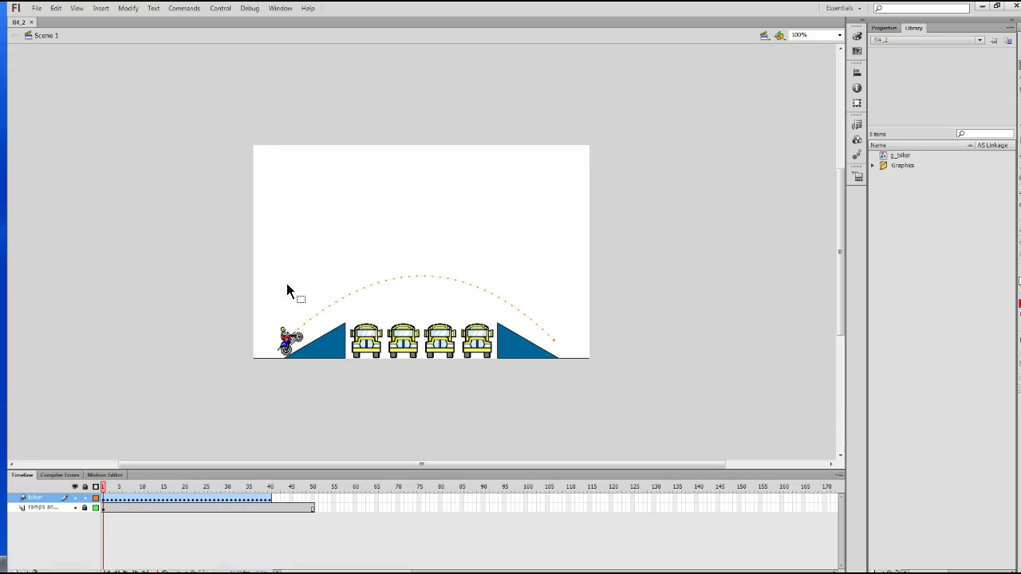
# Use Save As to save the biker animation under the file name tweenEdits.
pyautogui.click(37, 8)
pyautogui.click(57, 107)
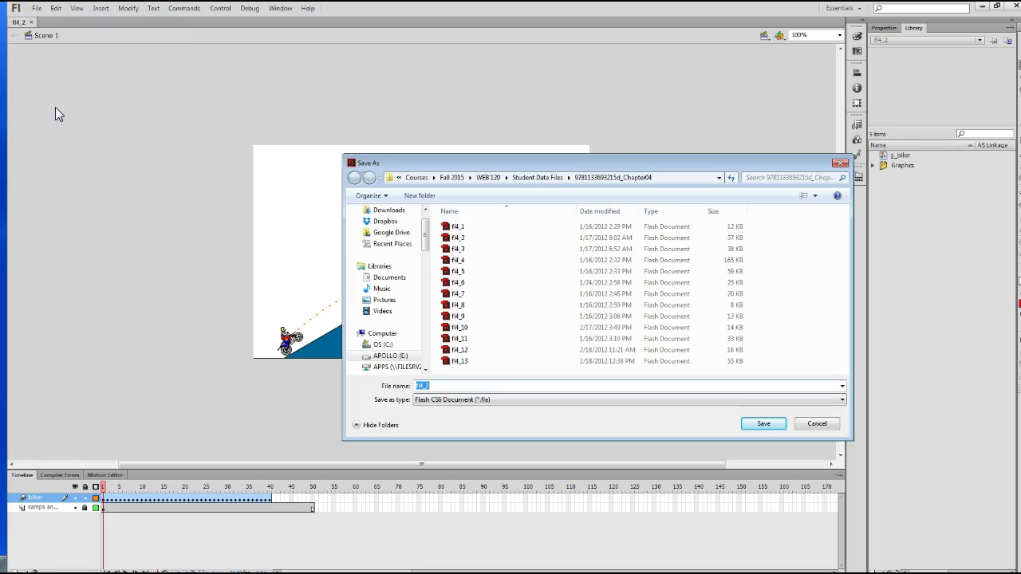
pyautogui.write('tweenEdits')
pyautogui.press('Return')
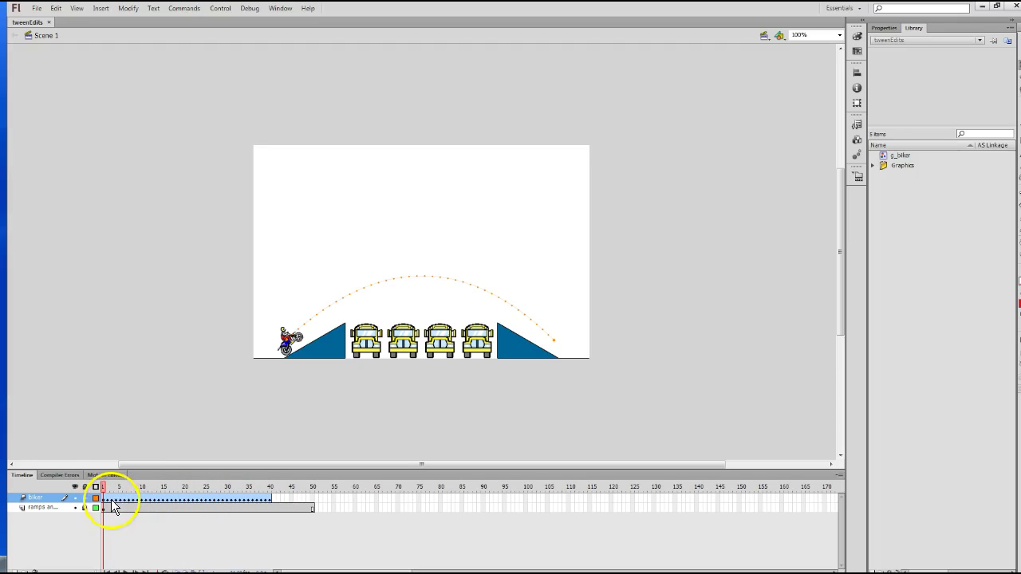
# Drag upward in the Timeline panel area to adjust the layout.
pyautogui.moveTo(256, 503); pyautogui.dragTo(248, 421)
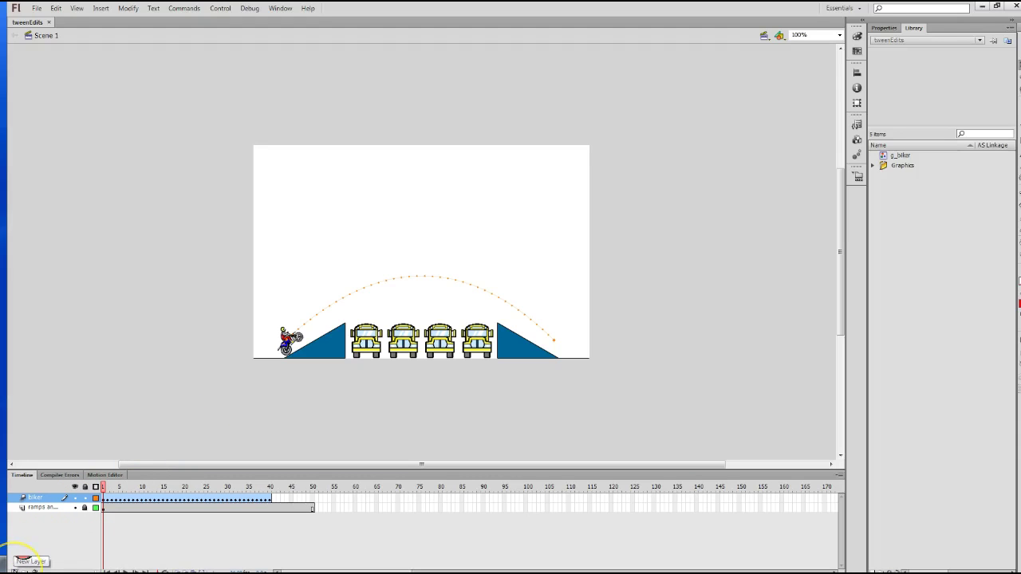
# Add a new layer at the top of the timeline and rename it biker2.
pyautogui.click(23, 561)
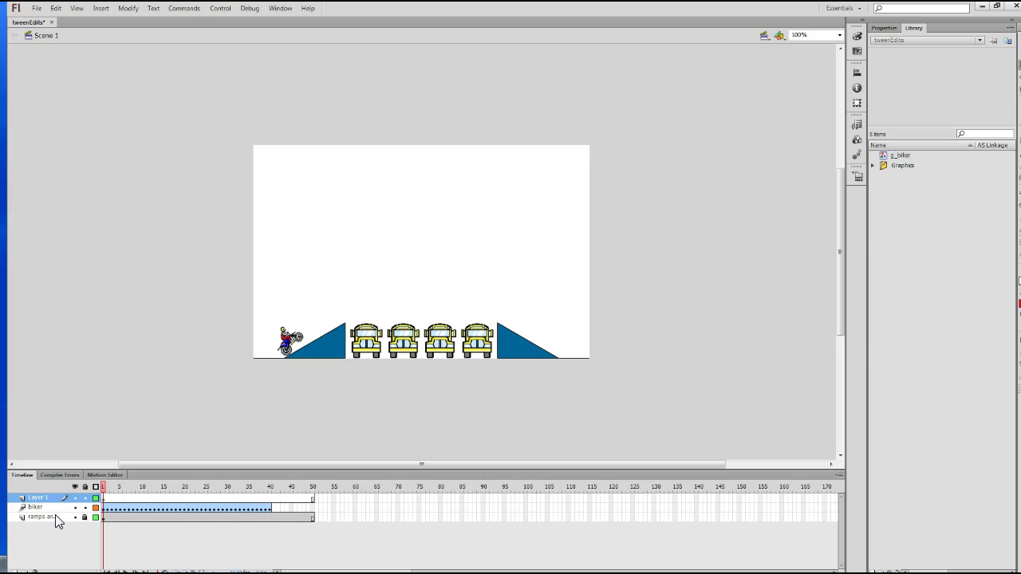
pyautogui.click(32, 502)
pyautogui.doubleClick(35, 499)
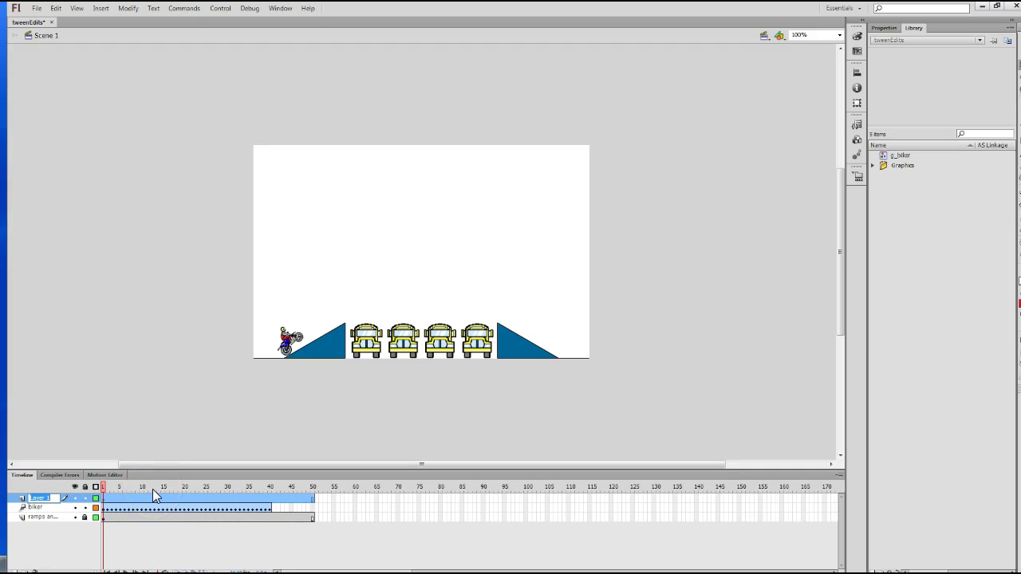
pyautogui.write('biker2')
pyautogui.press('Return')
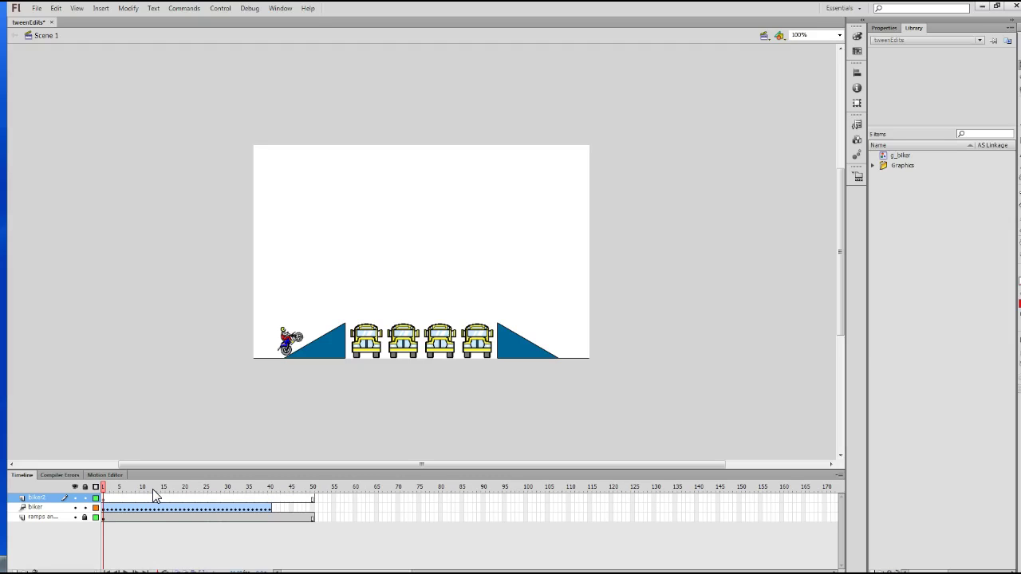
pyautogui.moveTo(134, 496); pyautogui.dragTo(129, 522)
pyautogui.moveTo(102, 506); pyautogui.dragTo(30, 543)
# Drag a g_biker instance from the Library preview onto the stage's left edge above the first ramp.
pyautogui.moveTo(29, 556); pyautogui.dragTo(98, 494)
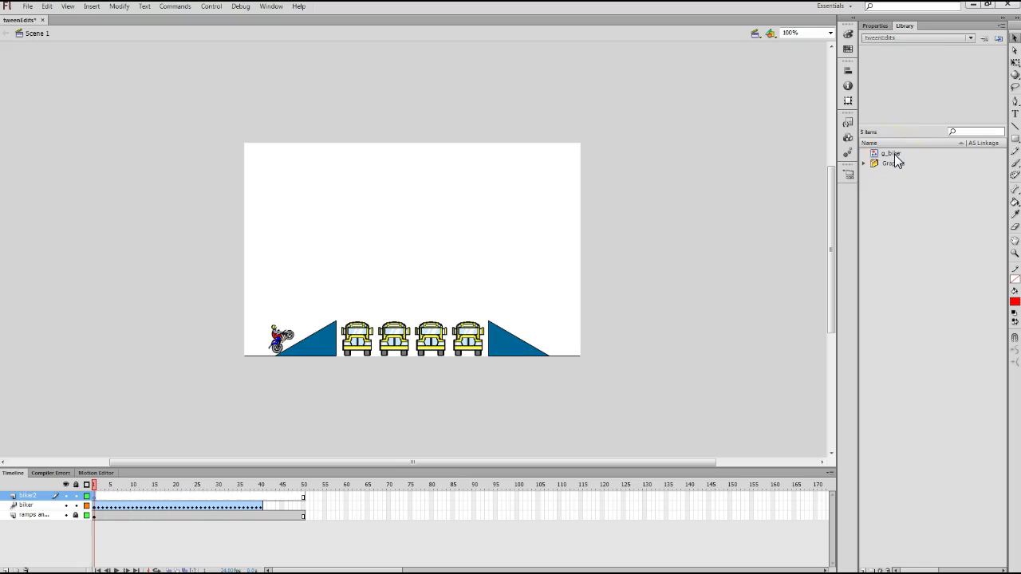
pyautogui.click(890, 153)
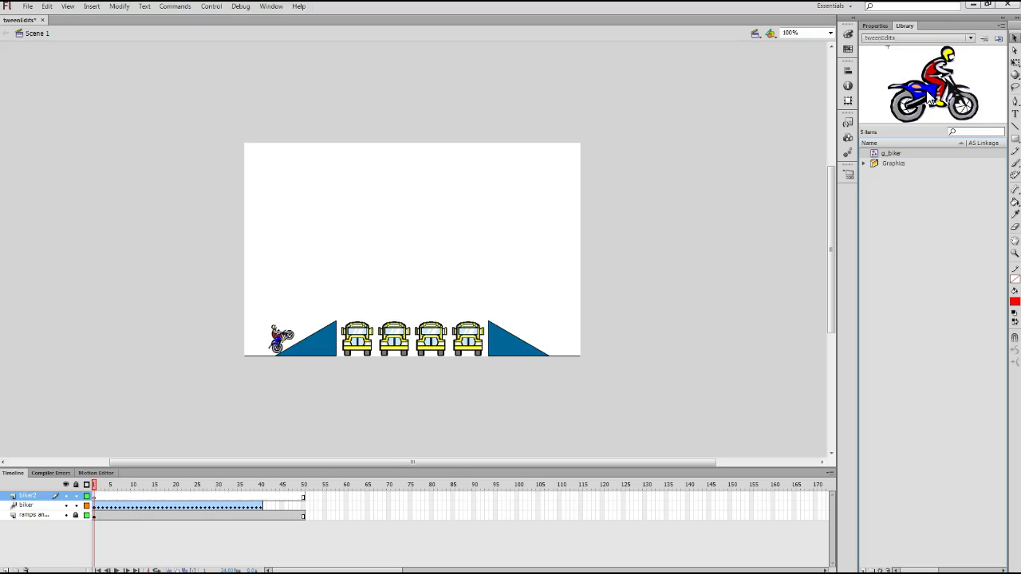
pyautogui.moveTo(932, 108); pyautogui.dragTo(266, 259)
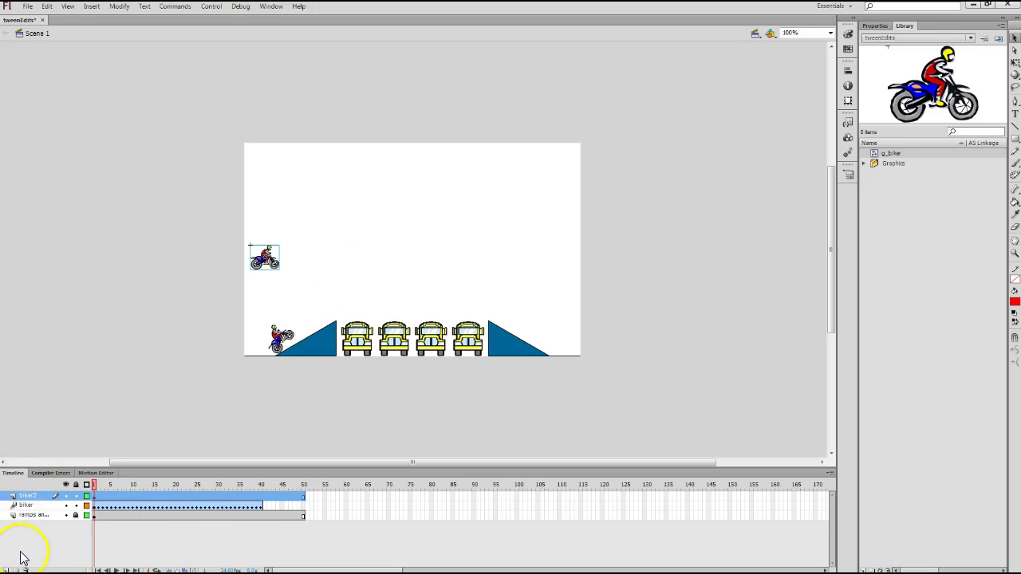
# At frame 18 of the biker tween, nudge the original bike up along the arc.
pyautogui.click(273, 263)
pyautogui.click(275, 270)
pyautogui.click(168, 505)
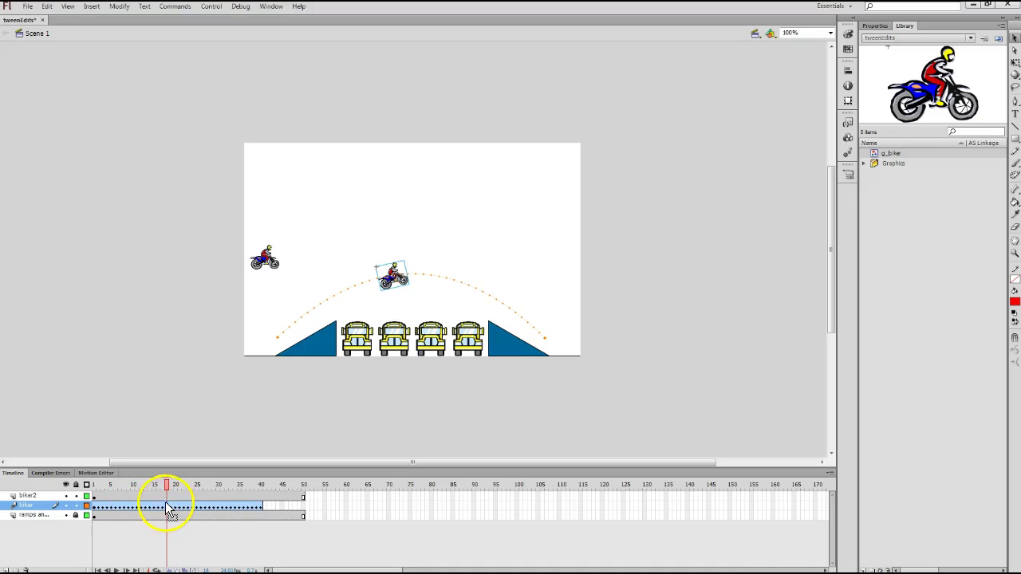
pyautogui.click(163, 508)
pyautogui.click(169, 507)
pyautogui.moveTo(392, 297); pyautogui.dragTo(384, 273)
pyautogui.click(384, 273)
# Rotate the bike at frame 18 so it tilts with the arc over the buses.
pyautogui.click(195, 505)
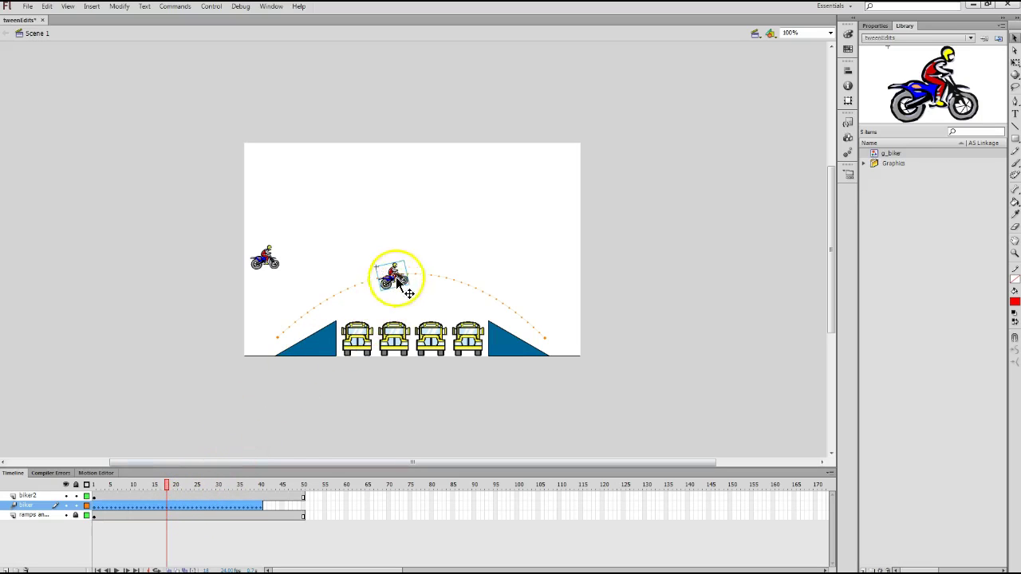
pyautogui.moveTo(384, 285)
pyautogui.mouseDown()
pyautogui.moveTo(403, 259)
pyautogui.moveTo(376, 293)
pyautogui.mouseUp()
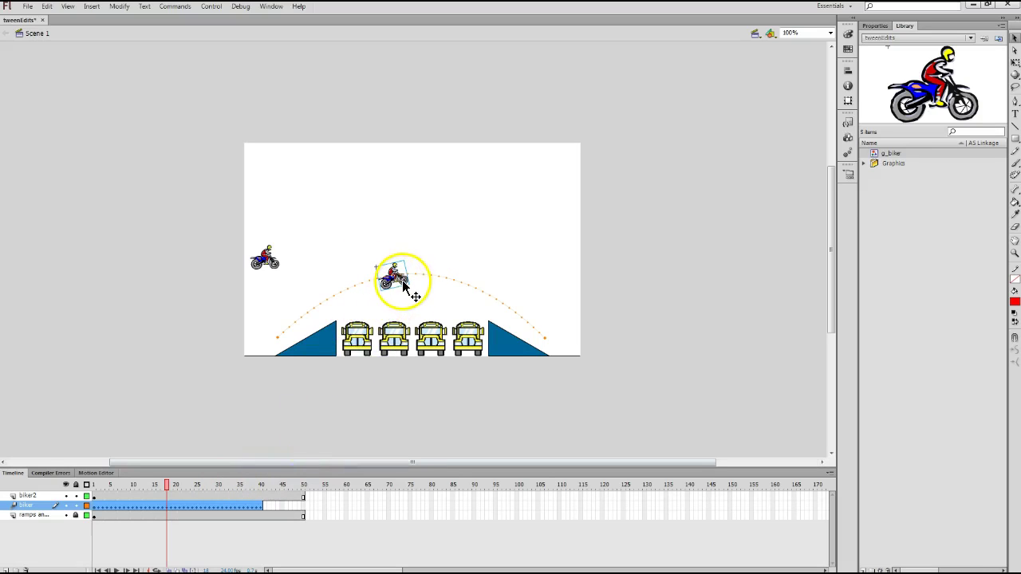
pyautogui.moveTo(404, 285)
pyautogui.mouseDown()
pyautogui.moveTo(383, 272)
pyautogui.moveTo(374, 308)
pyautogui.moveTo(387, 292)
pyautogui.mouseUp()
pyautogui.click(496, 252)
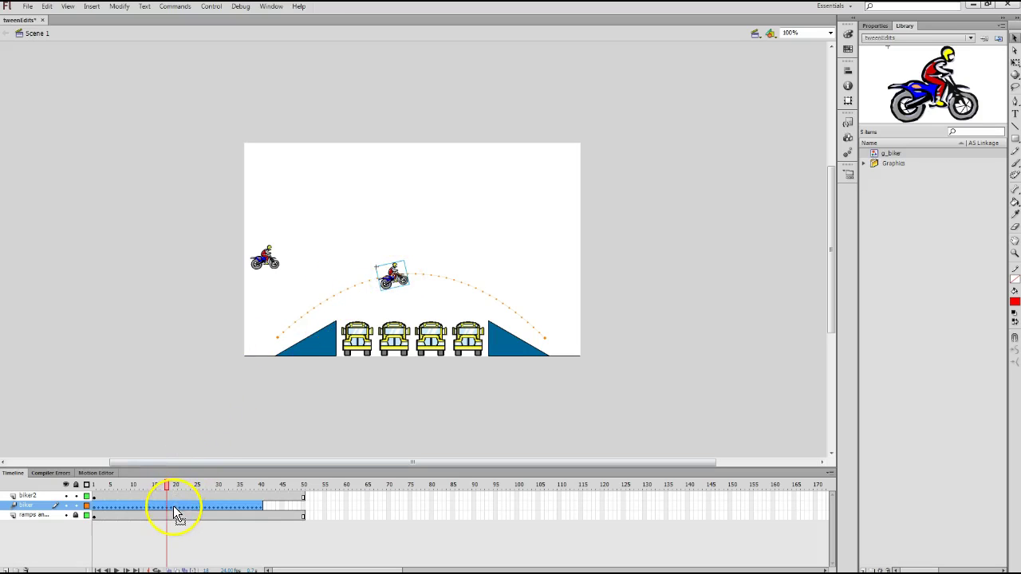
# Copy the original biker's jump tween with Edit > Timeline > Copy Motion.
pyautogui.click(48, 8)
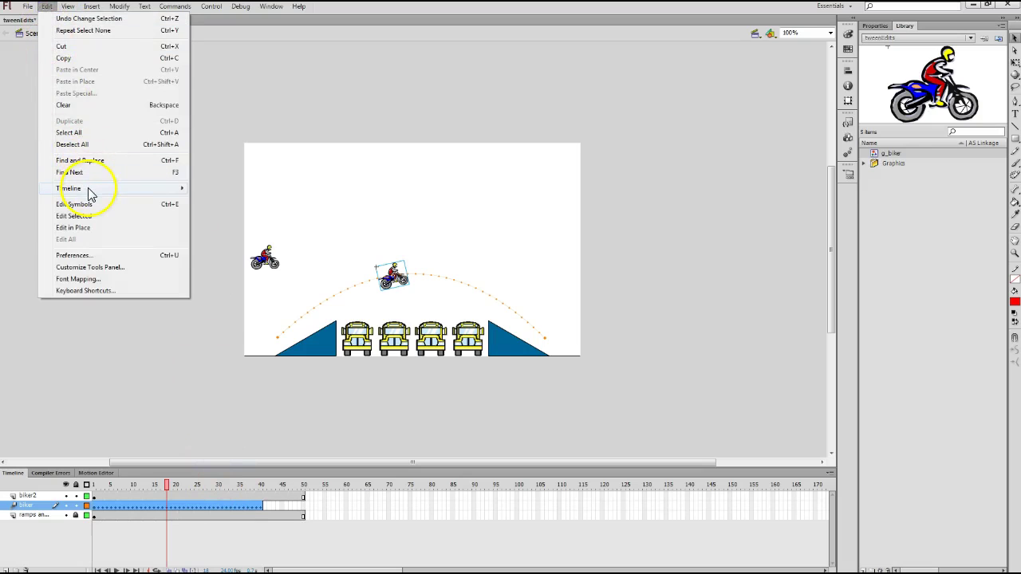
pyautogui.moveTo(89, 190)
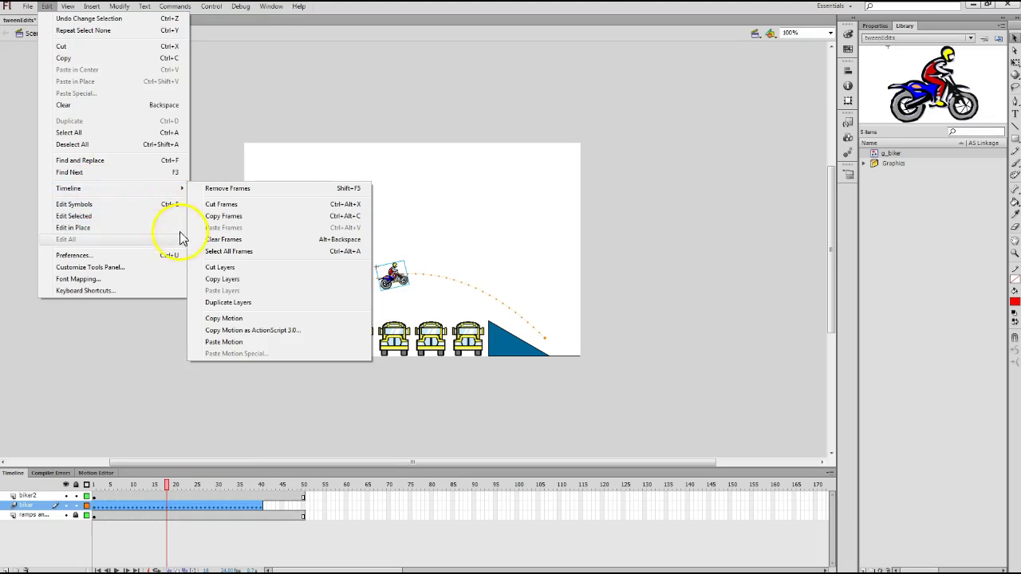
pyautogui.click(220, 320)
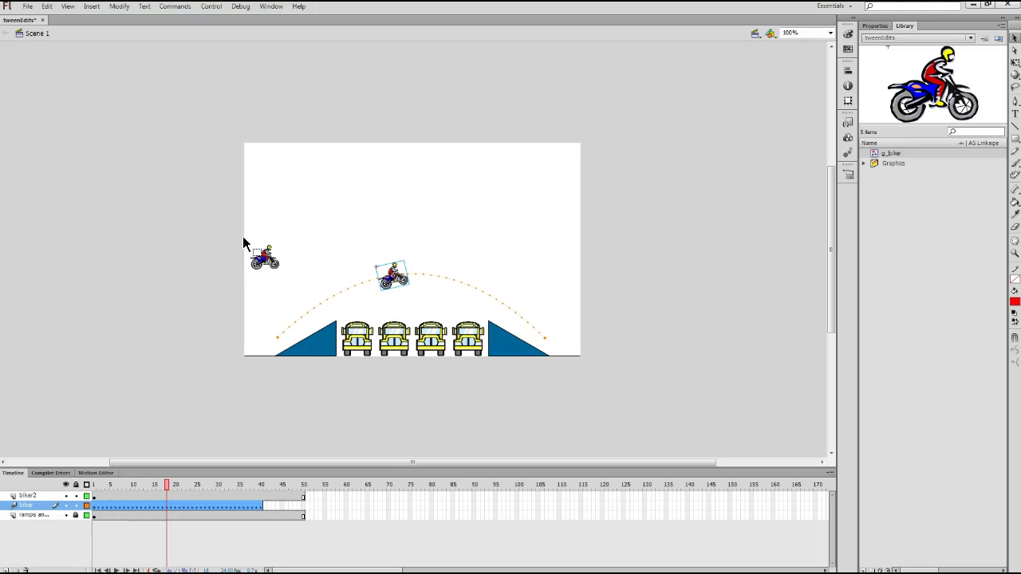
# Select the second biker on biker2 and apply Paste Motion to give it the copied jump.
pyautogui.click(260, 262)
pyautogui.click(263, 259)
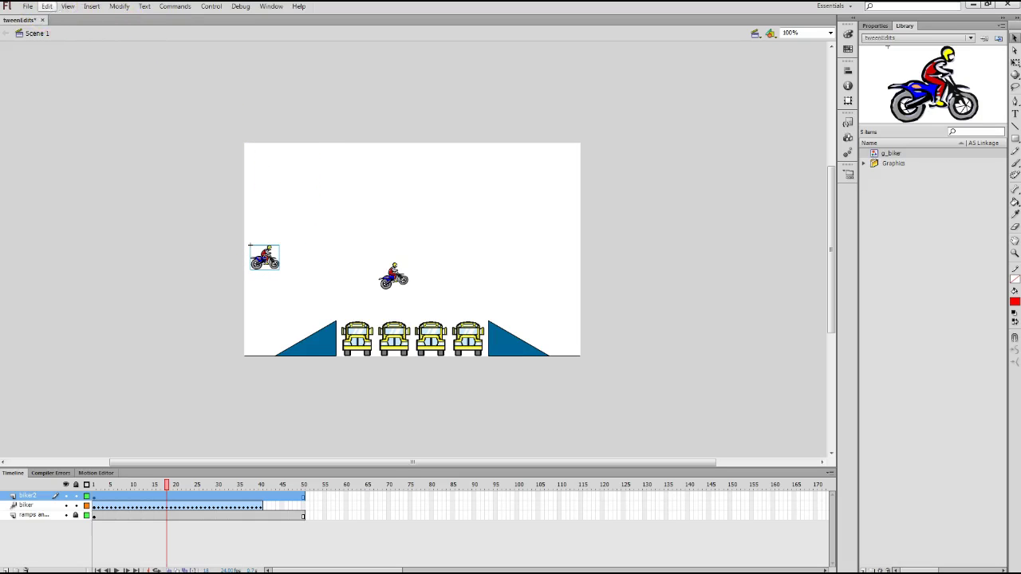
pyautogui.click(47, 6)
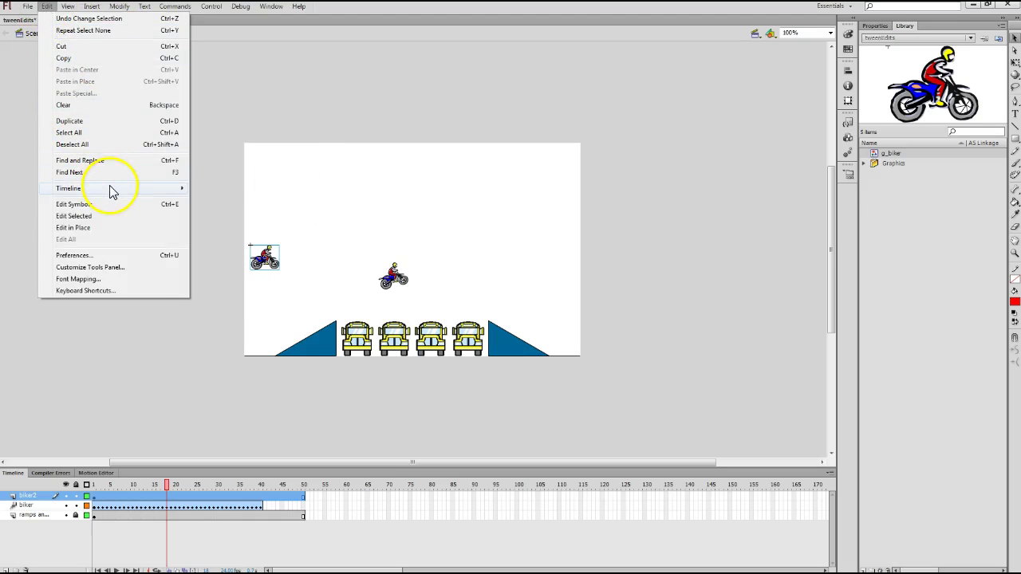
pyautogui.moveTo(115, 190)
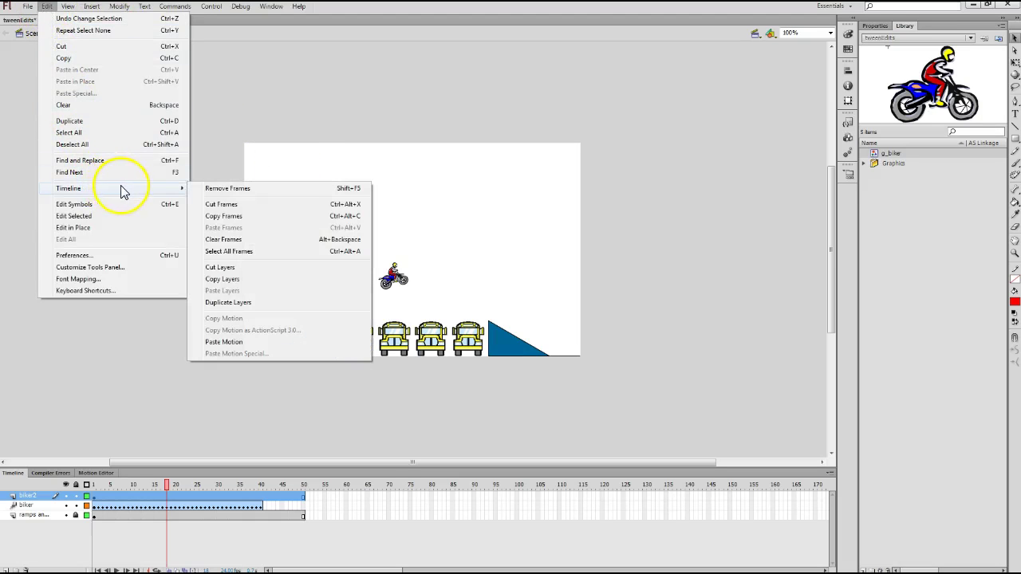
pyautogui.click(234, 343)
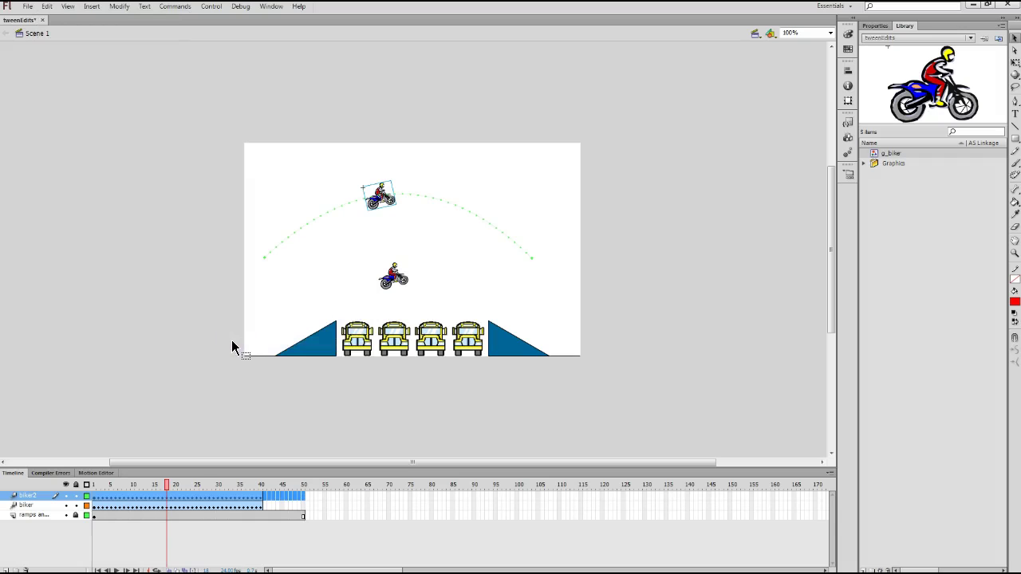
# Play the jump animation twice, then drag the playhead back to frame 1.
pyautogui.click(263, 282)
pyautogui.moveTo(24, 556); pyautogui.dragTo(131, 395)
pyautogui.press('Return')
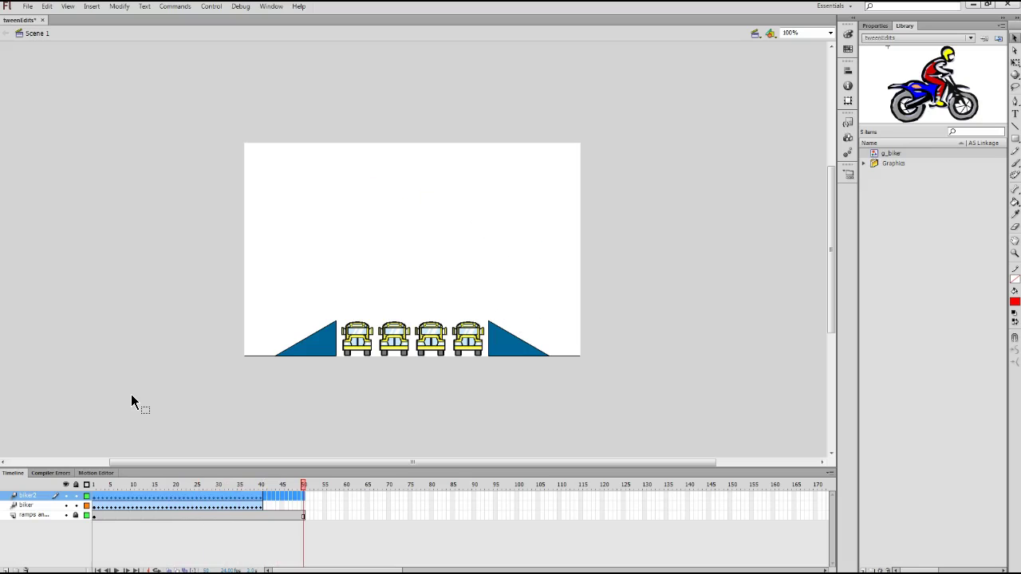
pyautogui.press('Return')
pyautogui.click(302, 485)
pyautogui.moveTo(302, 484); pyautogui.dragTo(93, 516)
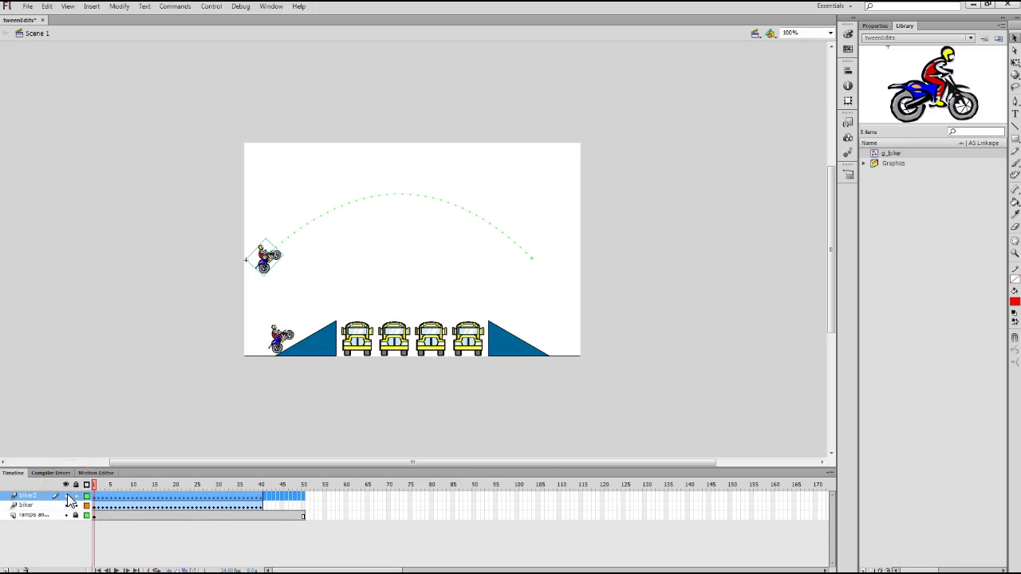
# Lock the ramps layer and turn off visibility of the original biker layer.
pyautogui.click(76, 515)
pyautogui.click(66, 505)
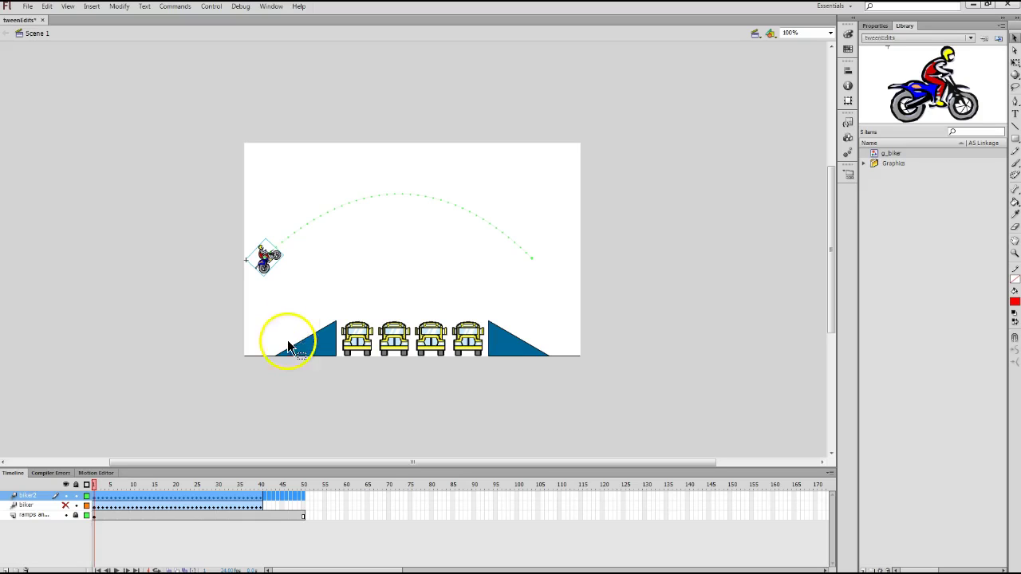
# Select the biker2 rider at frame 1 with the Free Transform tool.
pyautogui.click(95, 496)
pyautogui.click(1014, 63)
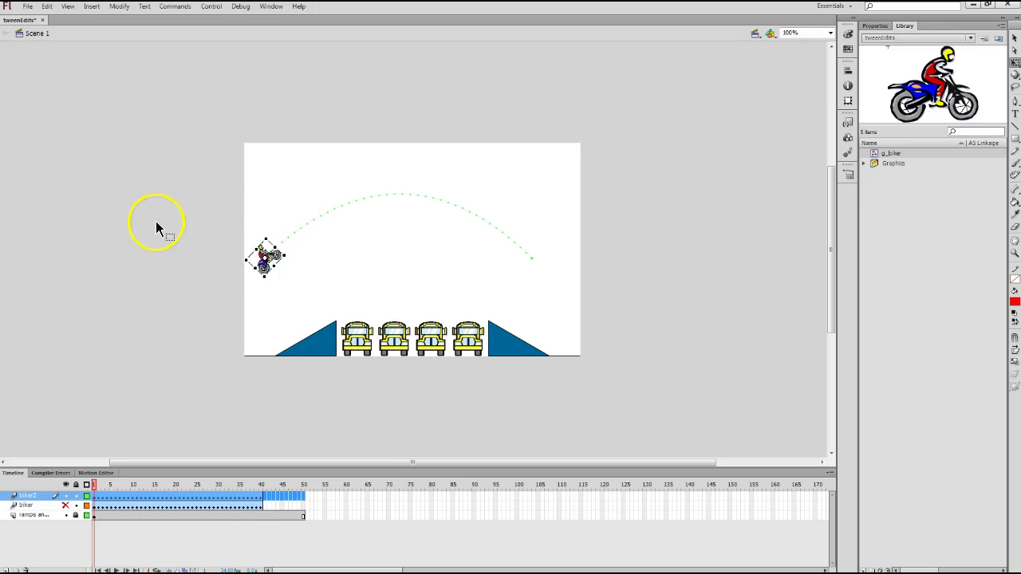
# Flip the biker2 rider horizontally using Modify > Transform > Flip Horizontal.
pyautogui.click(119, 6)
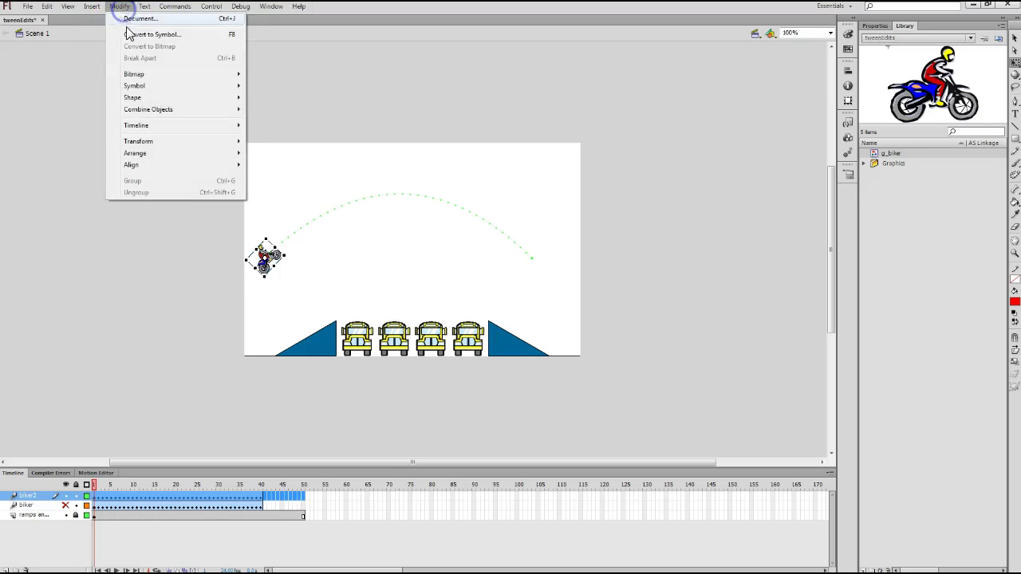
pyautogui.moveTo(144, 142)
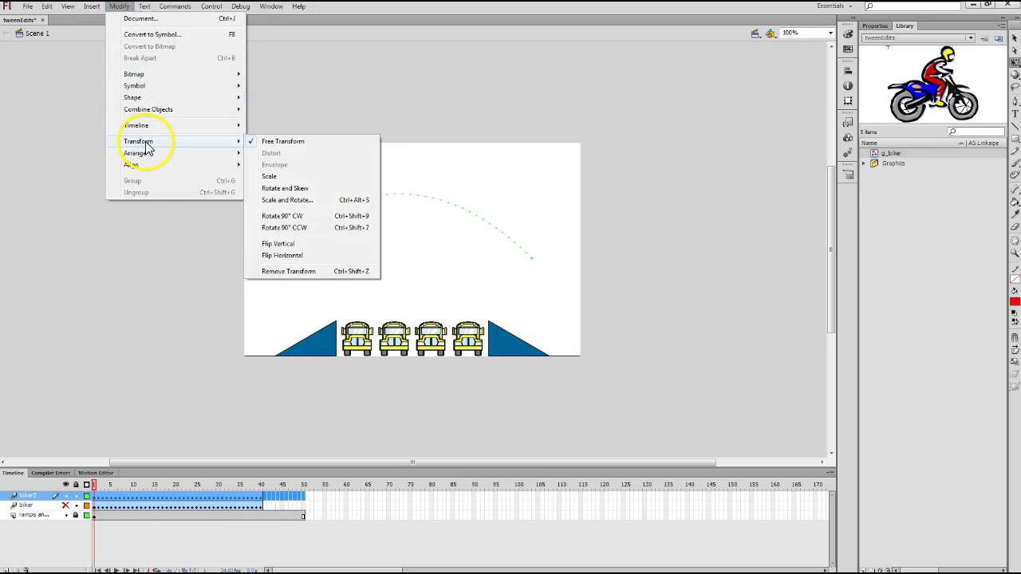
pyautogui.click(299, 255)
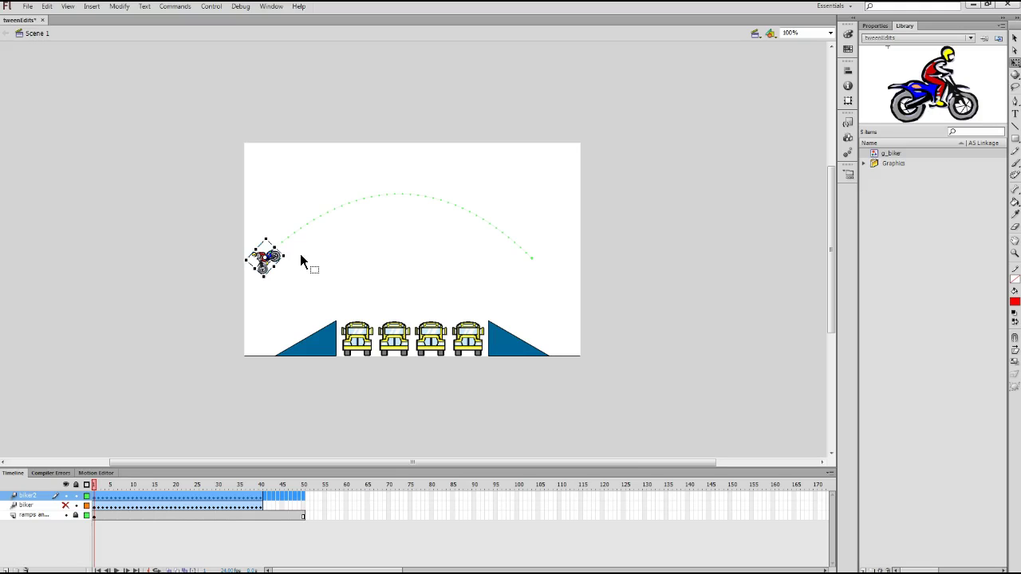
# Play the animation twice to check the flipped biker's jump over the buses.
pyautogui.press('Return')
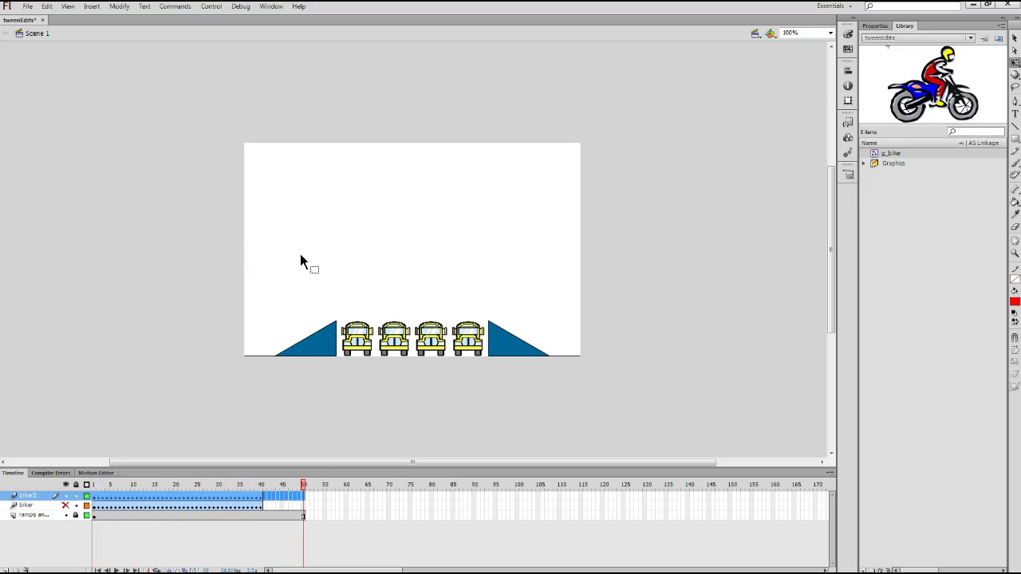
pyautogui.press('Return')
pyautogui.press('Return')
# Select biker2's arc motion path at frame 1.
pyautogui.click(95, 496)
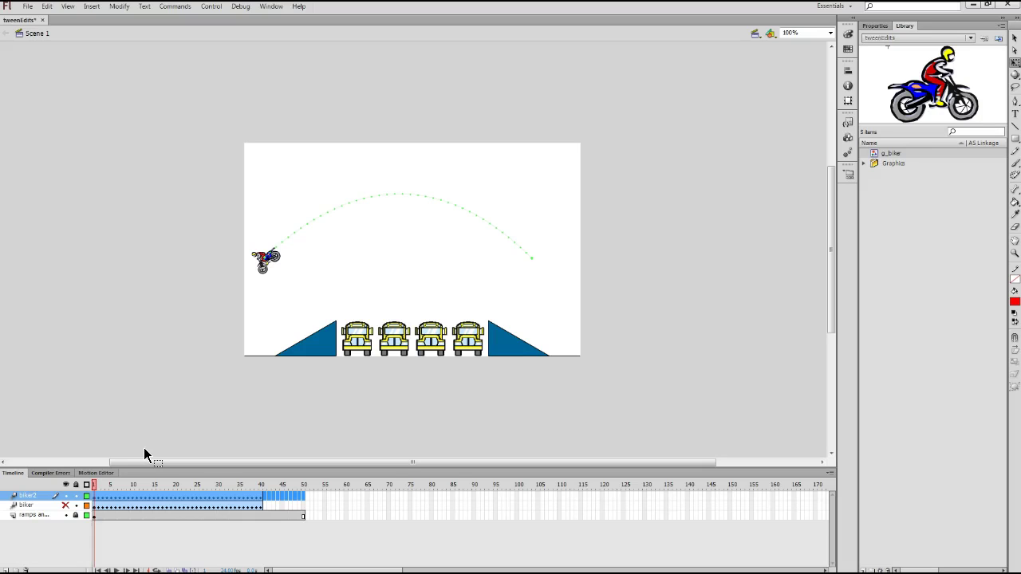
pyautogui.click(190, 437)
pyautogui.click(383, 195)
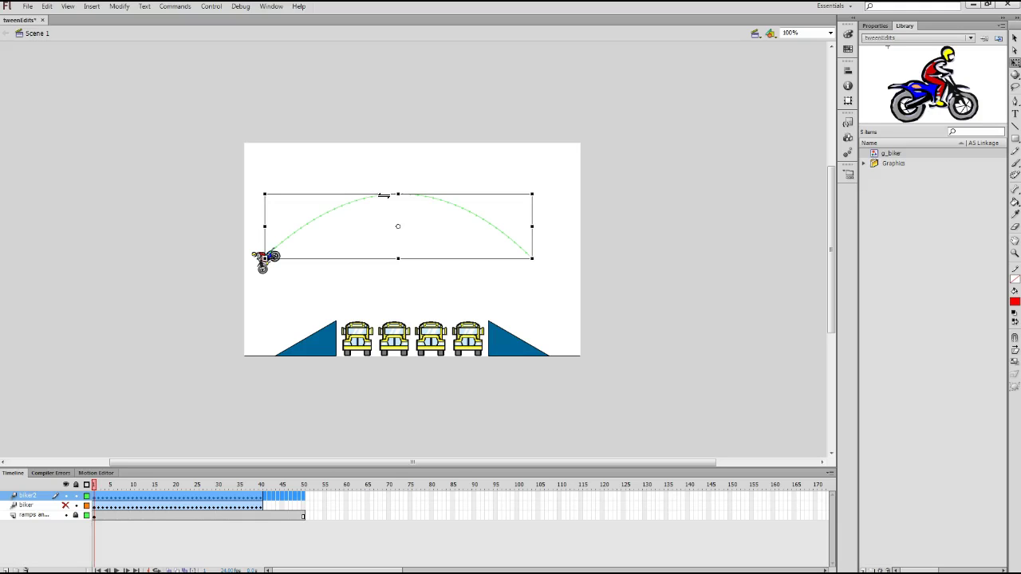
pyautogui.click(398, 207)
# Nudge the motion path and biker down ten steps to the left ramp.
pyautogui.press('Down')
pyautogui.press('Down')
pyautogui.press('Down')
pyautogui.press('Down')
pyautogui.press('Down')
pyautogui.press('Down')
pyautogui.press('Down')
pyautogui.press('Down')
pyautogui.press('Down')
pyautogui.press('Down')
pyautogui.press('Down')
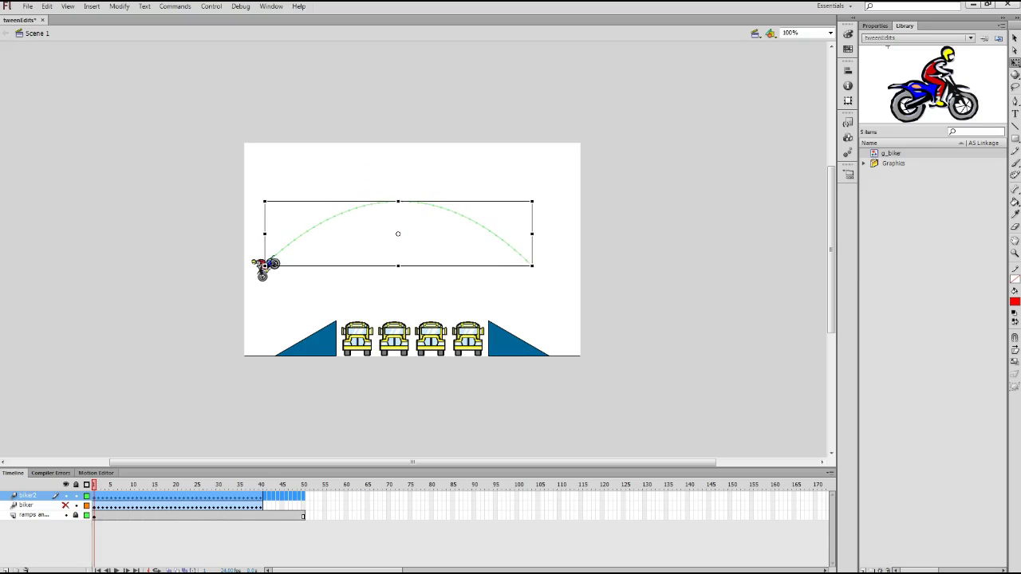
pyautogui.press('Down')
pyautogui.press('Down')
pyautogui.press('Down')
pyautogui.press('Down')
pyautogui.press('Down')
pyautogui.press('Down')
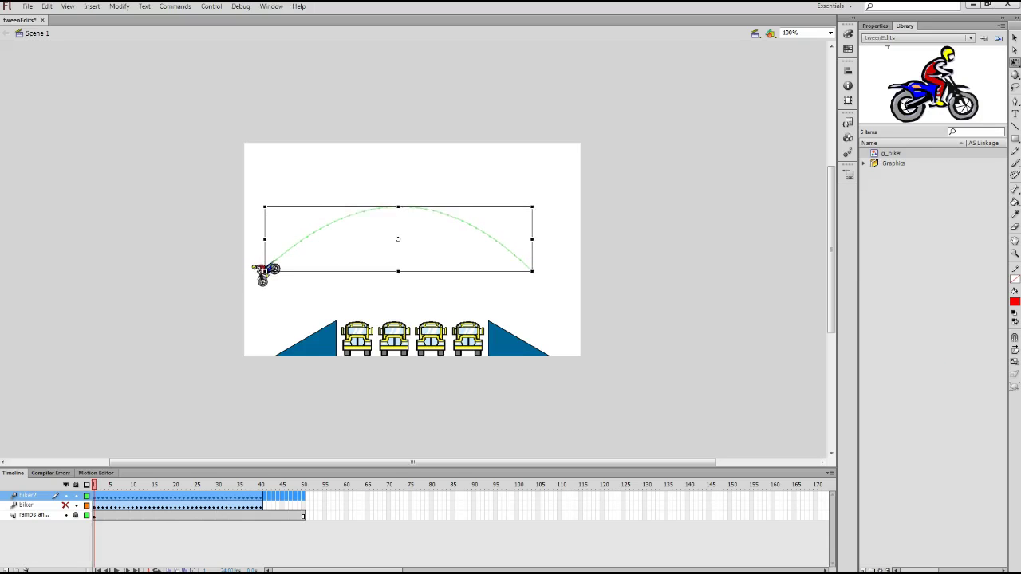
pyautogui.press('Down')
pyautogui.press('Down')
pyautogui.press('Down')
pyautogui.press('Down')
pyautogui.press('Down')
pyautogui.press('Down')
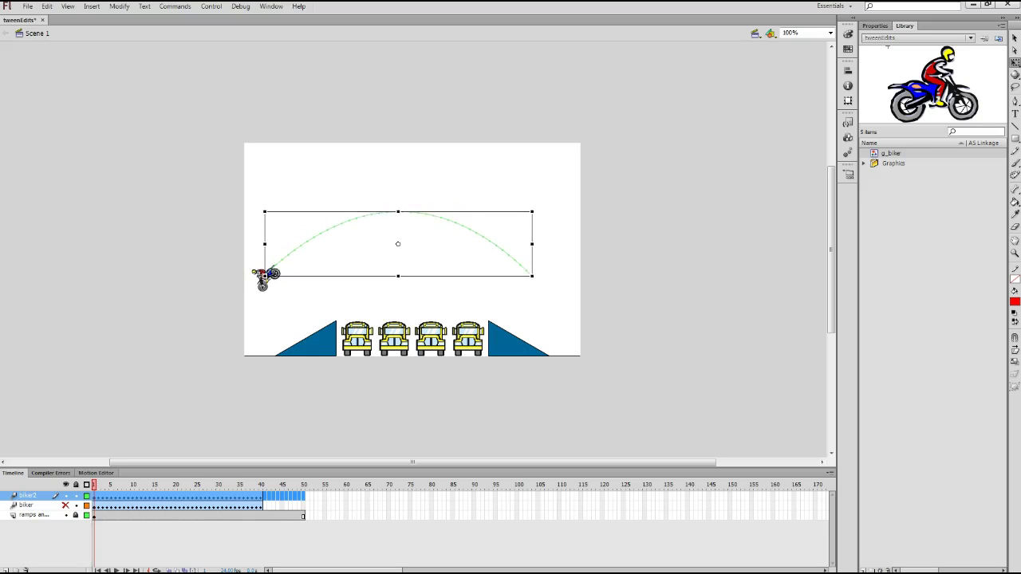
pyautogui.press('Down')
pyautogui.press('Down')
pyautogui.press('Down')
pyautogui.press('Down')
pyautogui.press('Down')
pyautogui.press('Down')
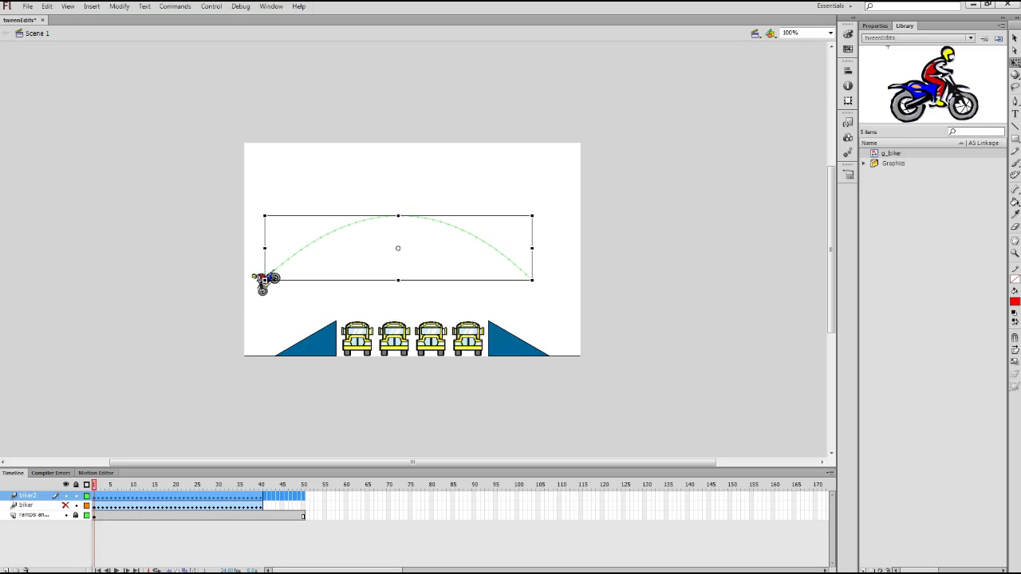
pyautogui.press('Down')
pyautogui.press('Down')
pyautogui.press('Down')
pyautogui.press('Down')
pyautogui.press('Down')
pyautogui.press('Down')
pyautogui.press('Down')
pyautogui.press('Down')
pyautogui.press('Down')
pyautogui.press('Down')
pyautogui.press('Down')
pyautogui.press('Down')
pyautogui.press('Down')
pyautogui.press('Down')
pyautogui.press('Down')
pyautogui.press('Down')
pyautogui.press('Down')
pyautogui.press('Down')
pyautogui.press('Down')
pyautogui.press('Down')
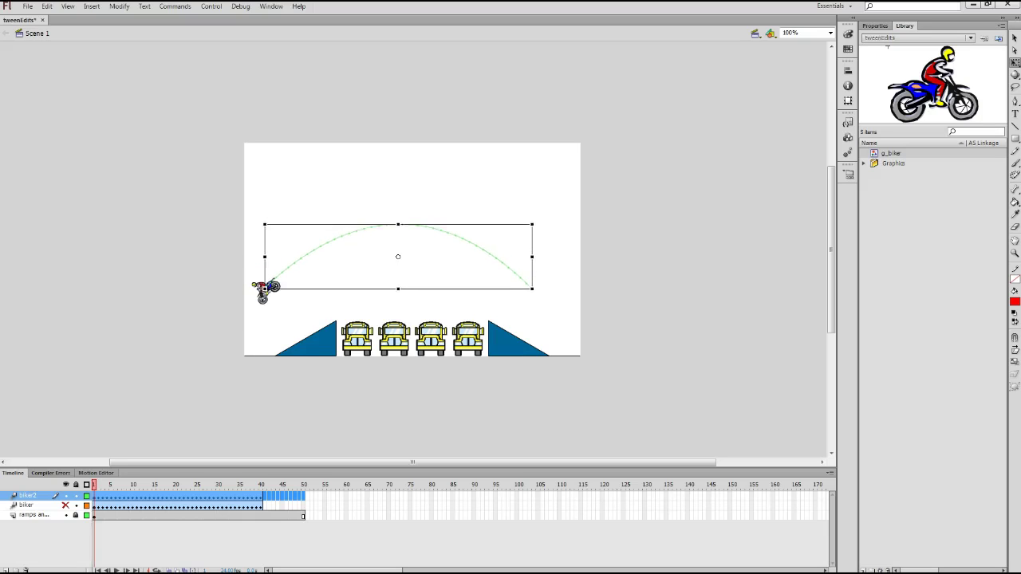
pyautogui.press('Down')
pyautogui.press('Down')
pyautogui.press('Down')
pyautogui.press('Down')
pyautogui.press('Down')
pyautogui.press('Down')
pyautogui.press('Down')
pyautogui.press('Down')
pyautogui.press('Down')
pyautogui.press('Down')
pyautogui.press('Down')
pyautogui.press('Down')
pyautogui.press('Down')
pyautogui.press('Down')
pyautogui.press('Down')
pyautogui.press('Down')
pyautogui.press('Down')
pyautogui.press('Down')
pyautogui.press('Down')
pyautogui.press('Down')
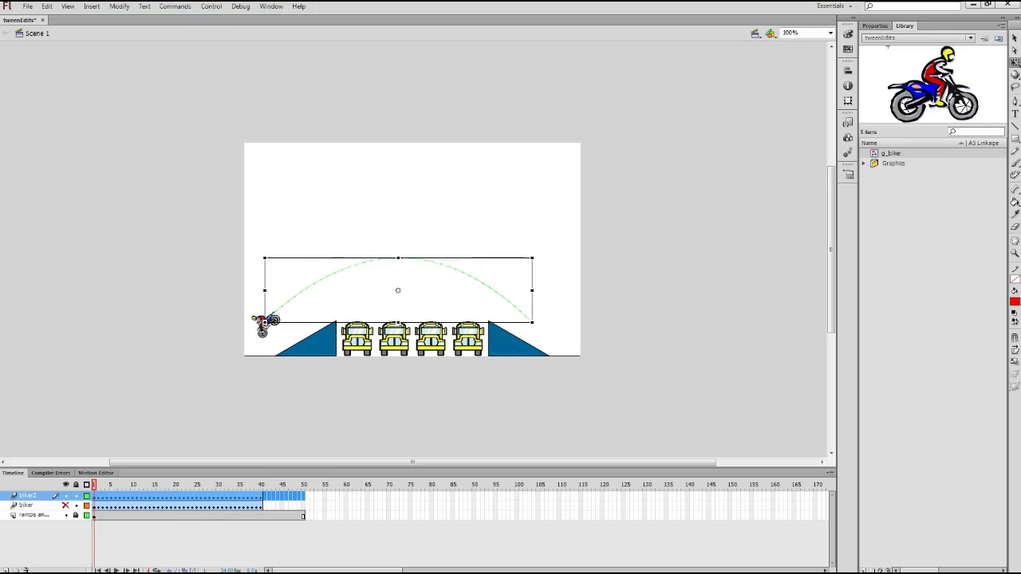
pyautogui.press('Down')
pyautogui.press('Down')
pyautogui.press('Down')
pyautogui.press('Down')
pyautogui.press('Down')
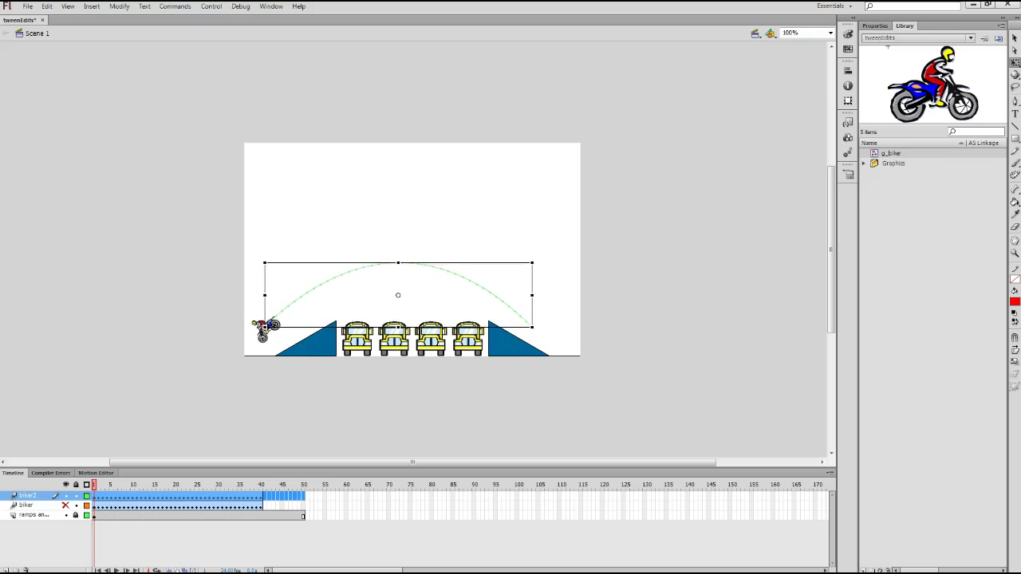
pyautogui.press('Down')
pyautogui.press('Down')
pyautogui.press('Down')
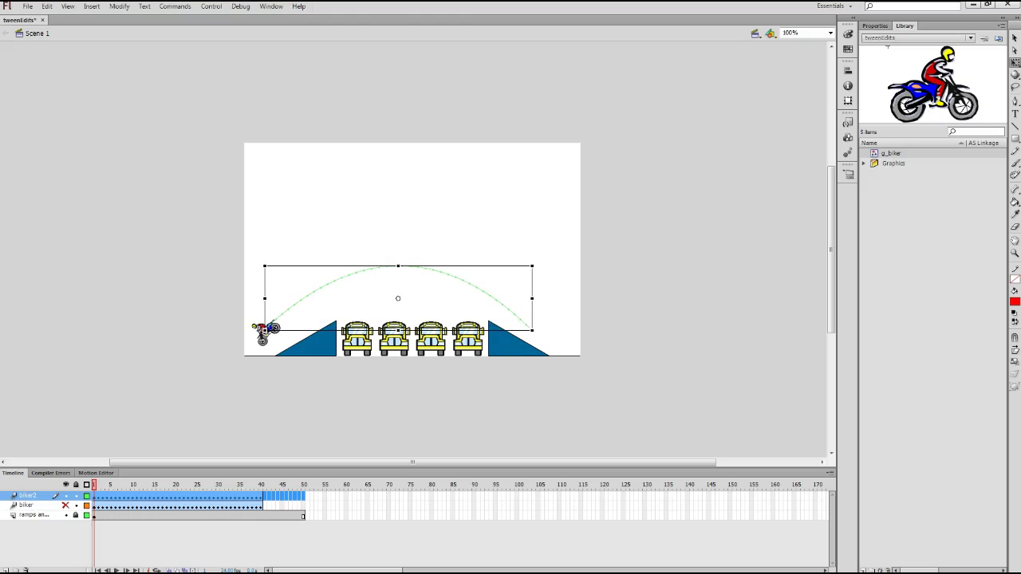
pyautogui.press('Down')
pyautogui.press('Down')
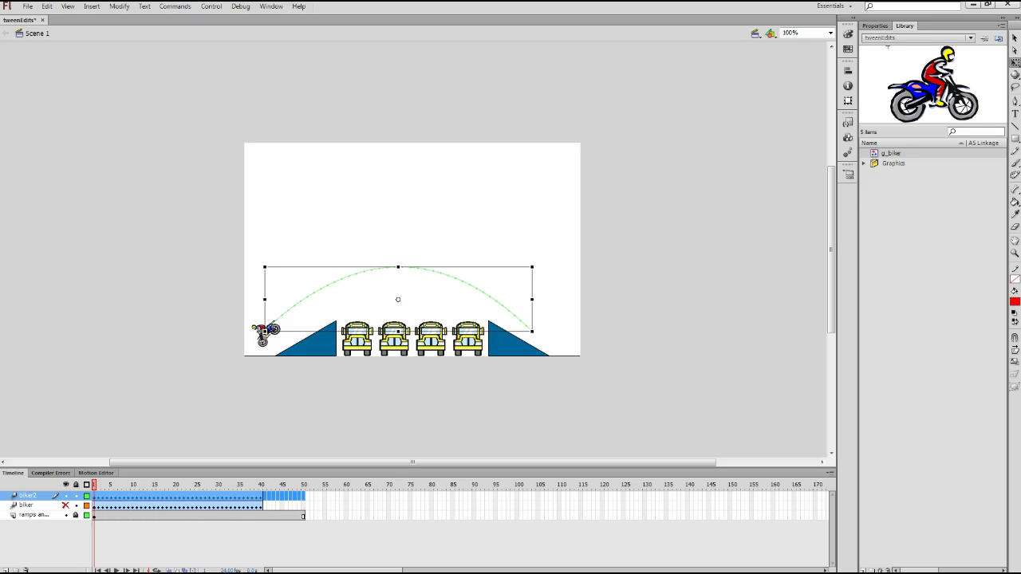
pyautogui.press('Down')
pyautogui.press('Down')
pyautogui.press('Down')
pyautogui.press('Down')
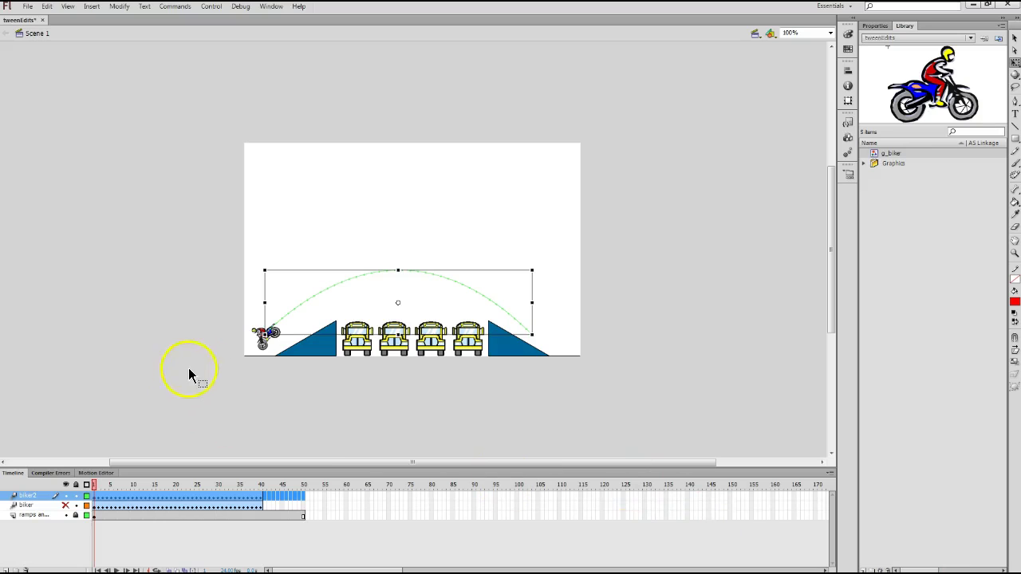
# Reposition the biker at the path's start and flip it horizontally.
pyautogui.moveTo(251, 348)
pyautogui.mouseDown()
pyautogui.moveTo(251, 326)
pyautogui.moveTo(264, 339)
pyautogui.mouseUp()
pyautogui.click(388, 294)
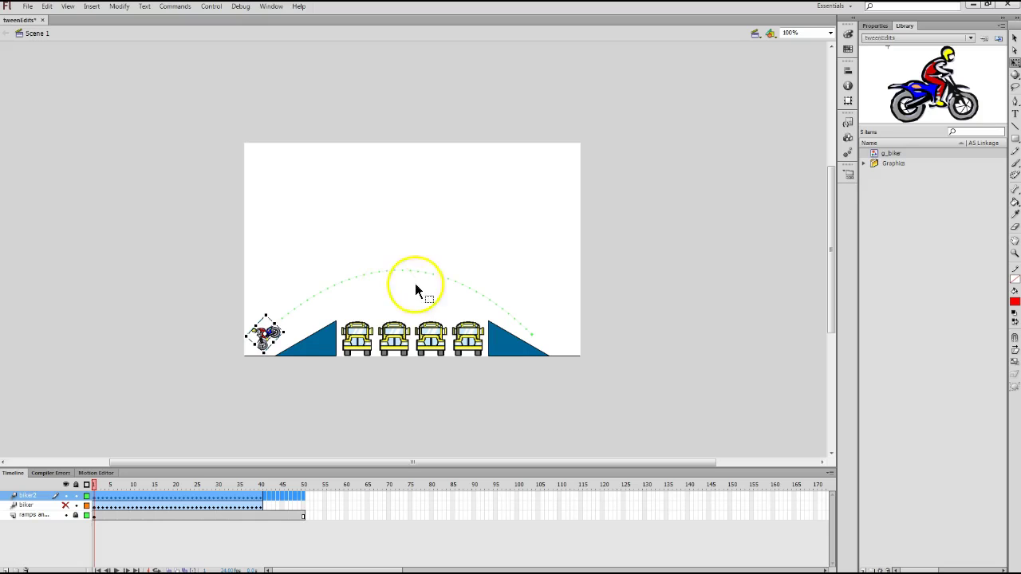
pyautogui.click(121, 8)
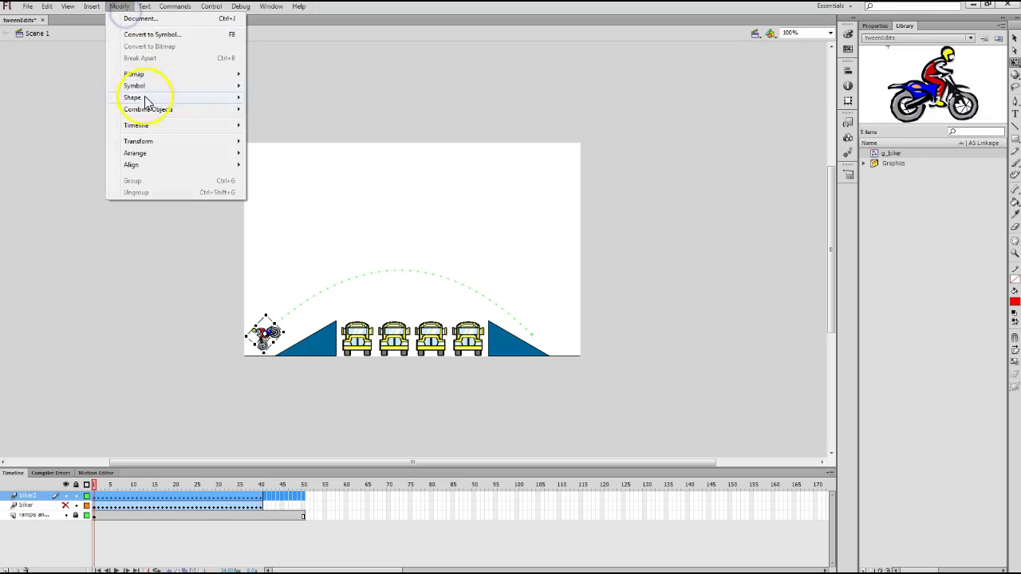
pyautogui.moveTo(152, 141)
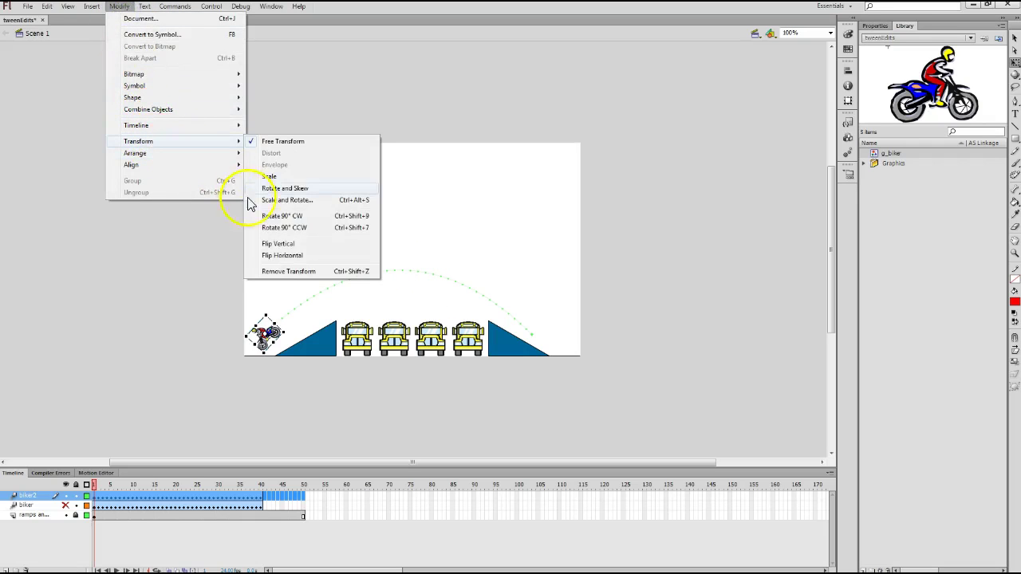
pyautogui.click(274, 256)
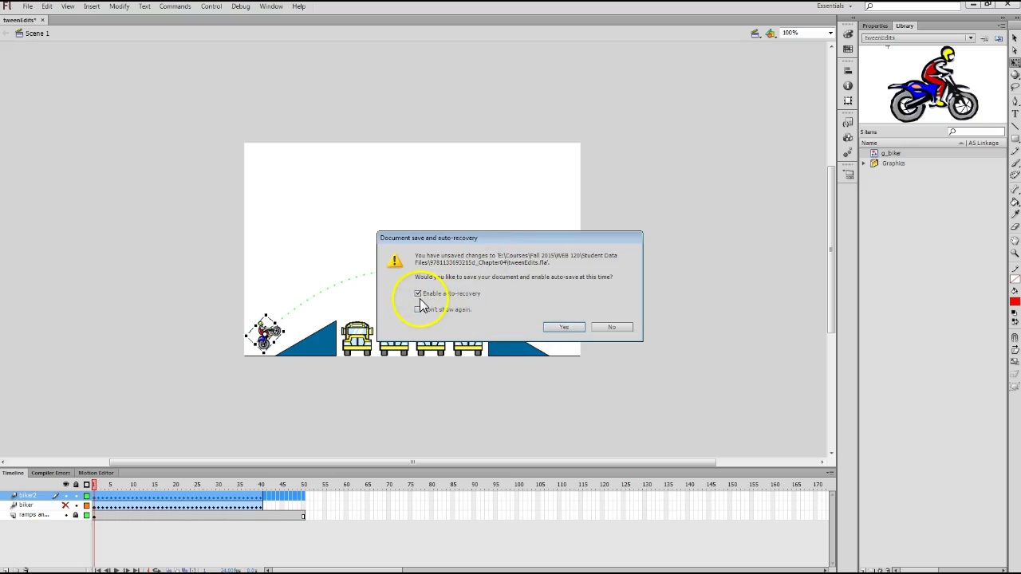
# Accept the prompt to save tweenEdits and turn on auto-recovery.
pyautogui.click(550, 328)
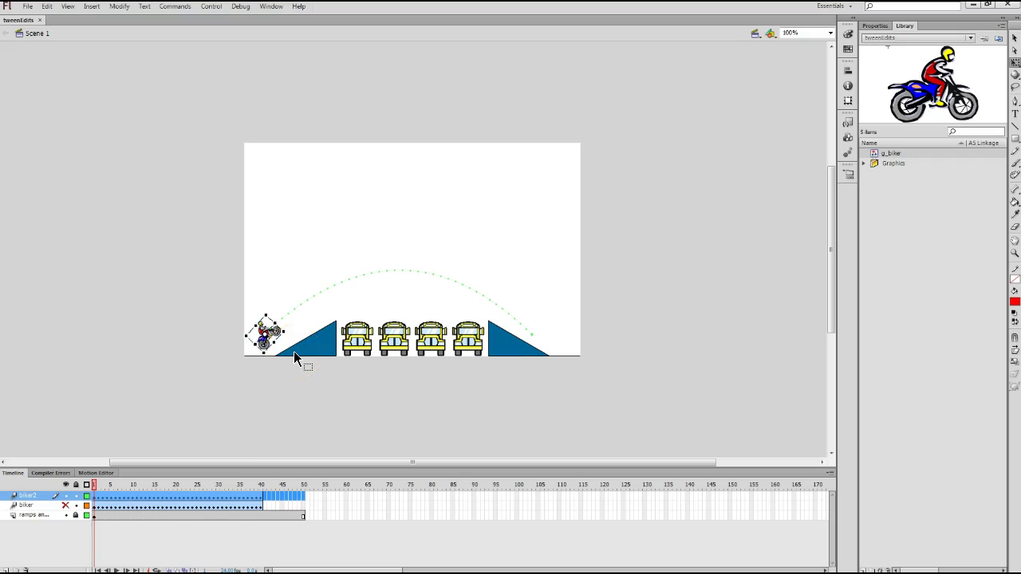
# Rotate the biker by its corner handle to tilt it at a new angle.
pyautogui.moveTo(275, 348); pyautogui.dragTo(289, 326)
pyautogui.click(285, 327)
pyautogui.moveTo(285, 327); pyautogui.dragTo(288, 337)
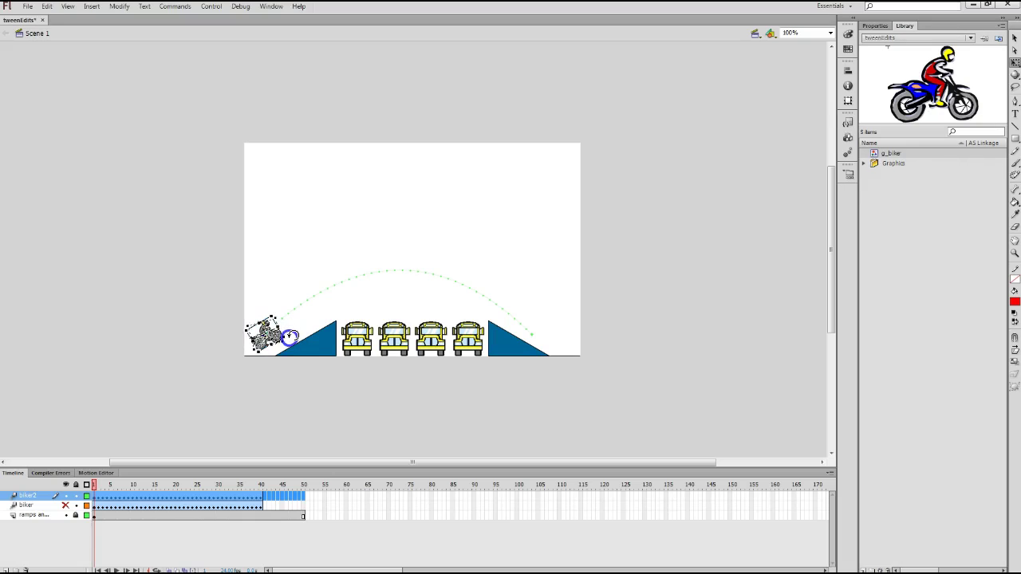
pyautogui.moveTo(289, 336); pyautogui.dragTo(292, 336)
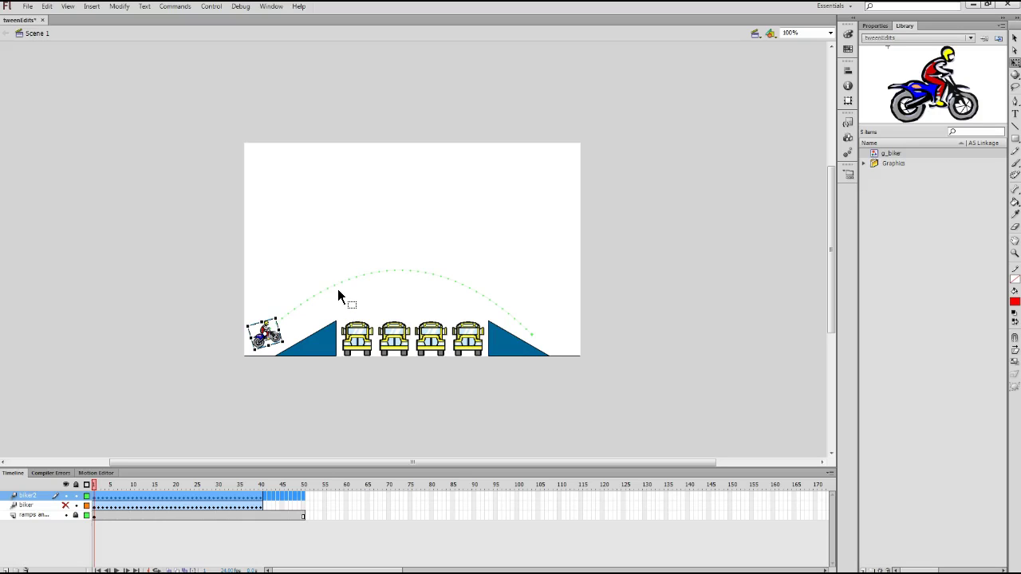
# Move the biker lower at the path's start, nudging it down three steps.
pyautogui.moveTo(338, 291); pyautogui.dragTo(372, 317)
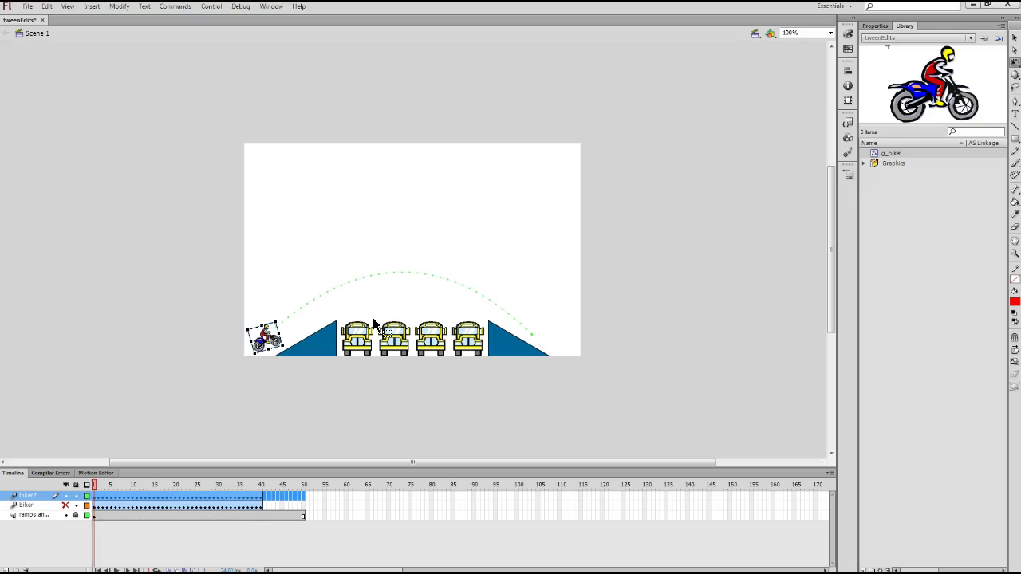
pyautogui.press('Down')
pyautogui.press('Down')
pyautogui.press('Down')
pyautogui.press('Down')
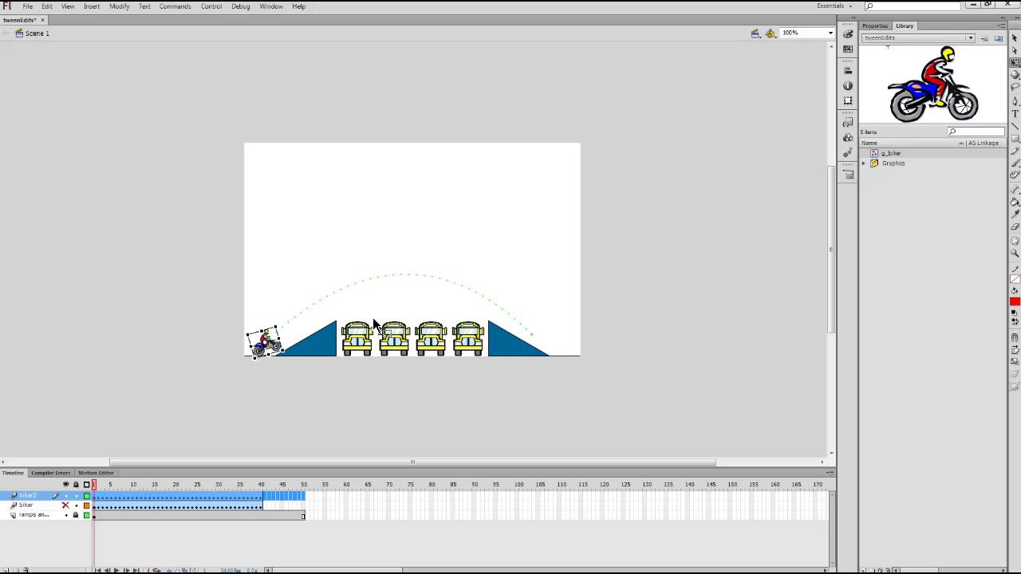
pyautogui.press('Down')
pyautogui.press('Down')
pyautogui.press('Down')
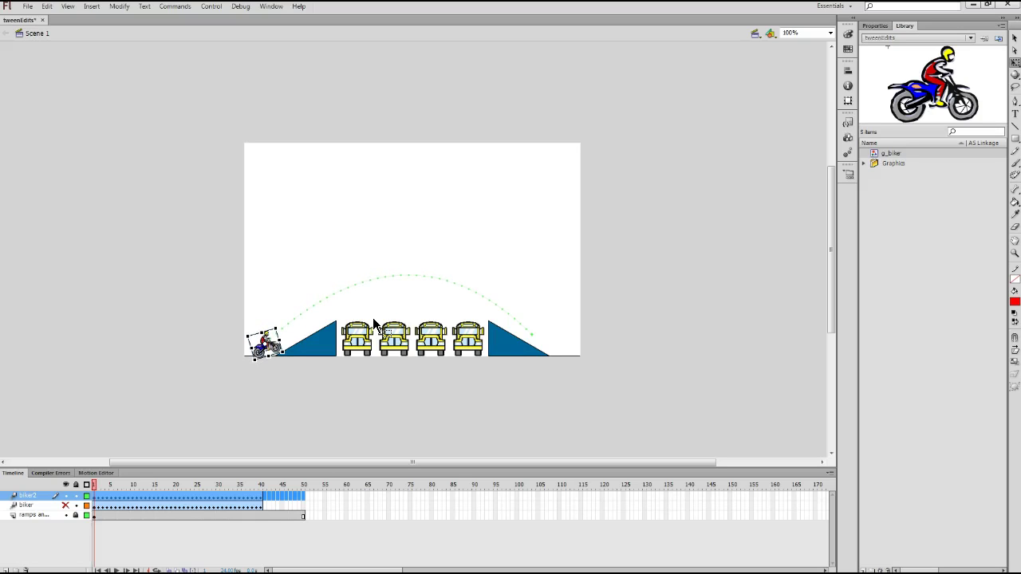
pyautogui.press('Down')
# Readjust the biker's rotation so it rests on the ground, then deselect it.
pyautogui.click(308, 267)
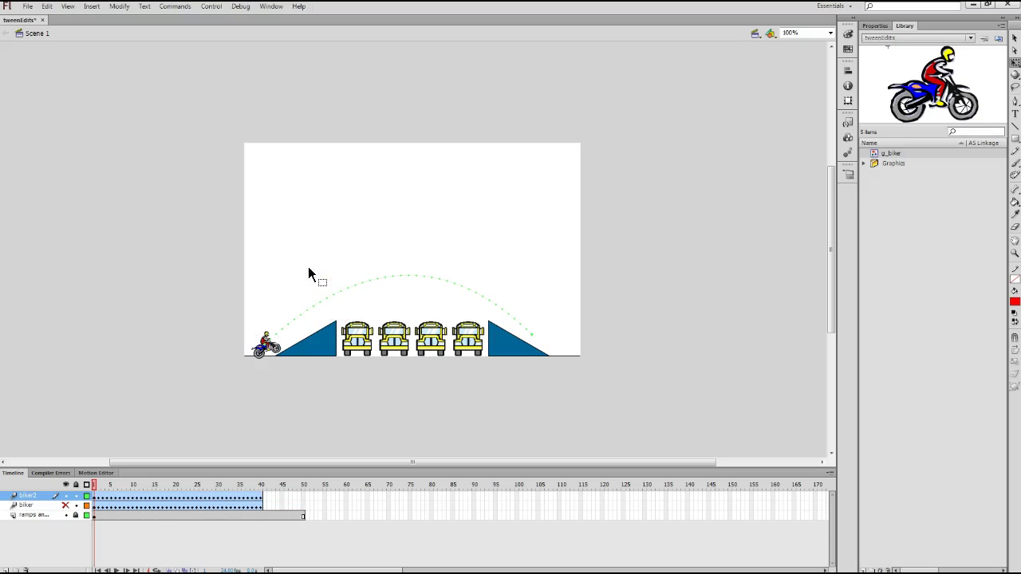
pyautogui.click(266, 335)
pyautogui.moveTo(265, 354); pyautogui.dragTo(248, 352)
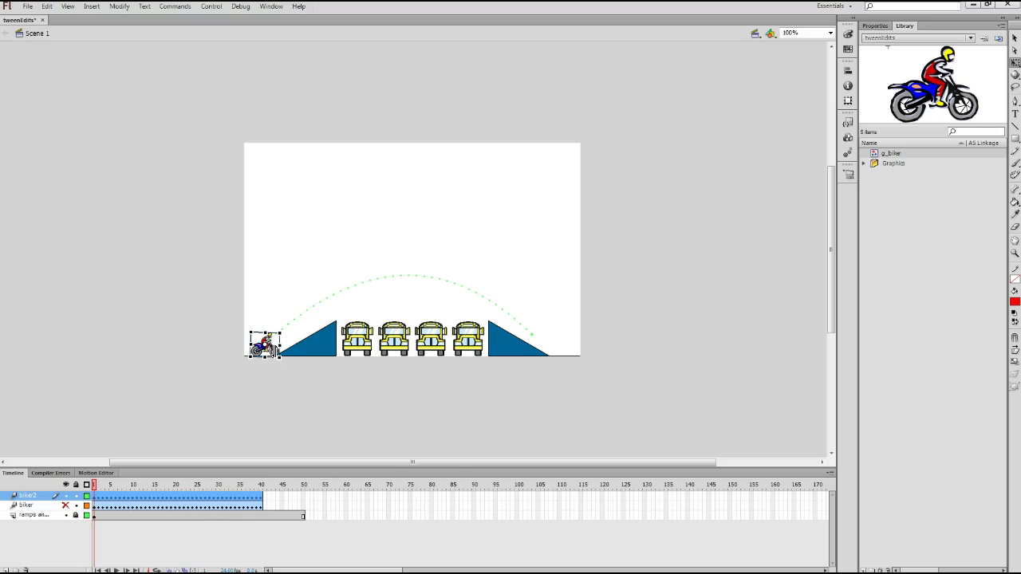
pyautogui.click(294, 297)
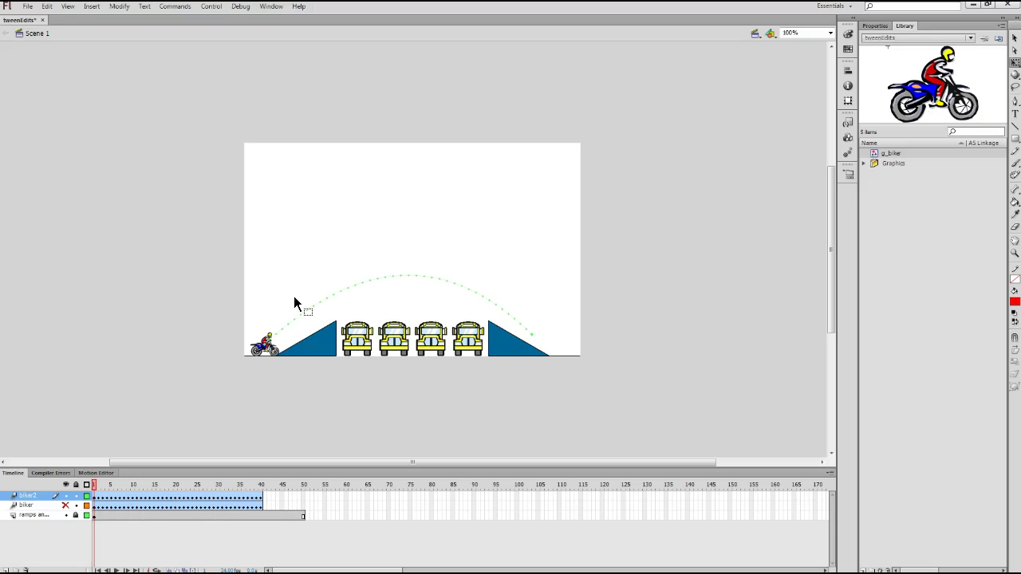
pyautogui.press('Return')
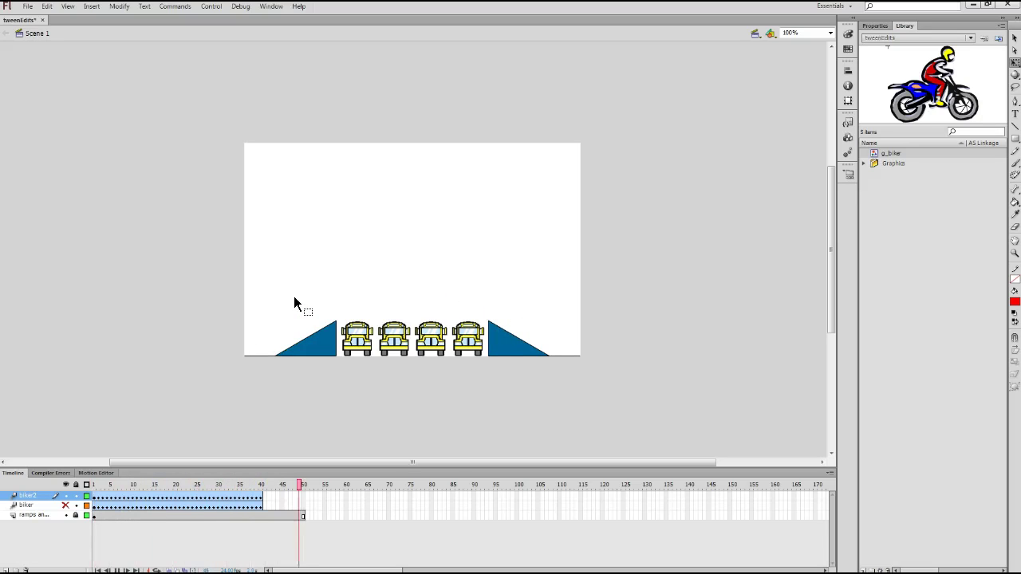
pyautogui.press('Return')
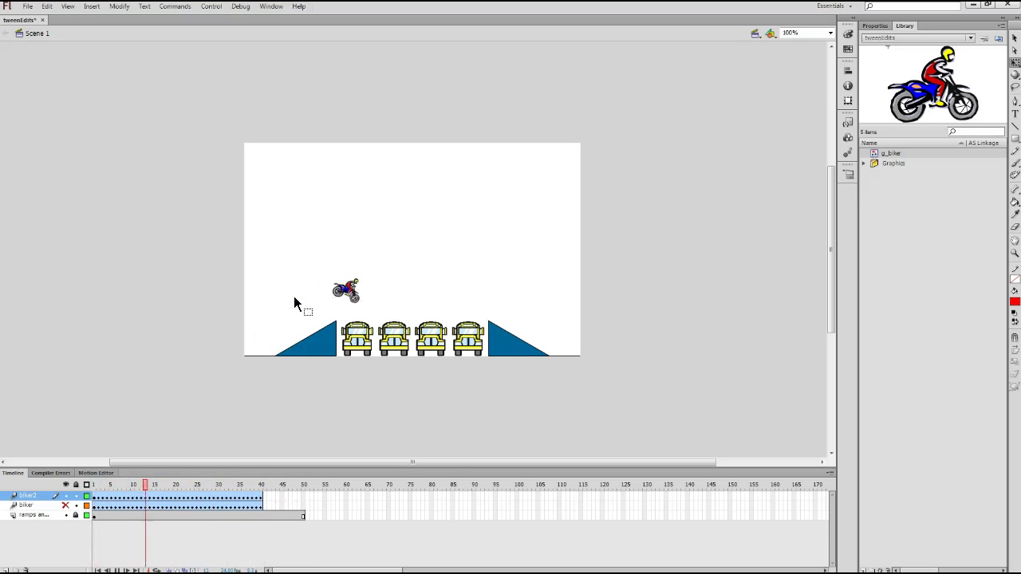